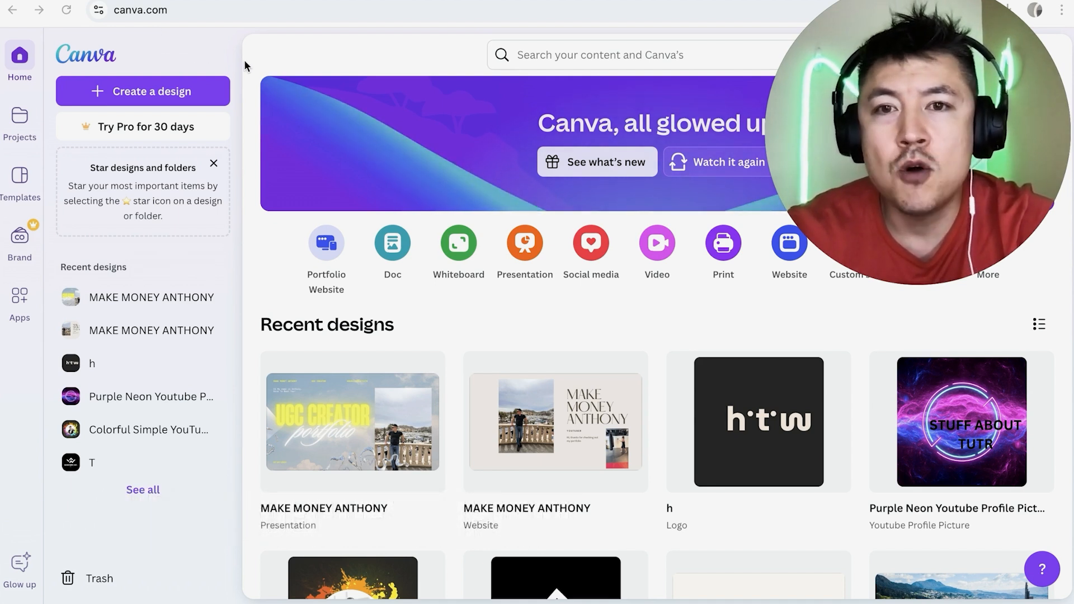
# Search for "business card" templates.
pyautogui.scroll(-1, 491, 324)
pyautogui.scroll(1, 491, 324)
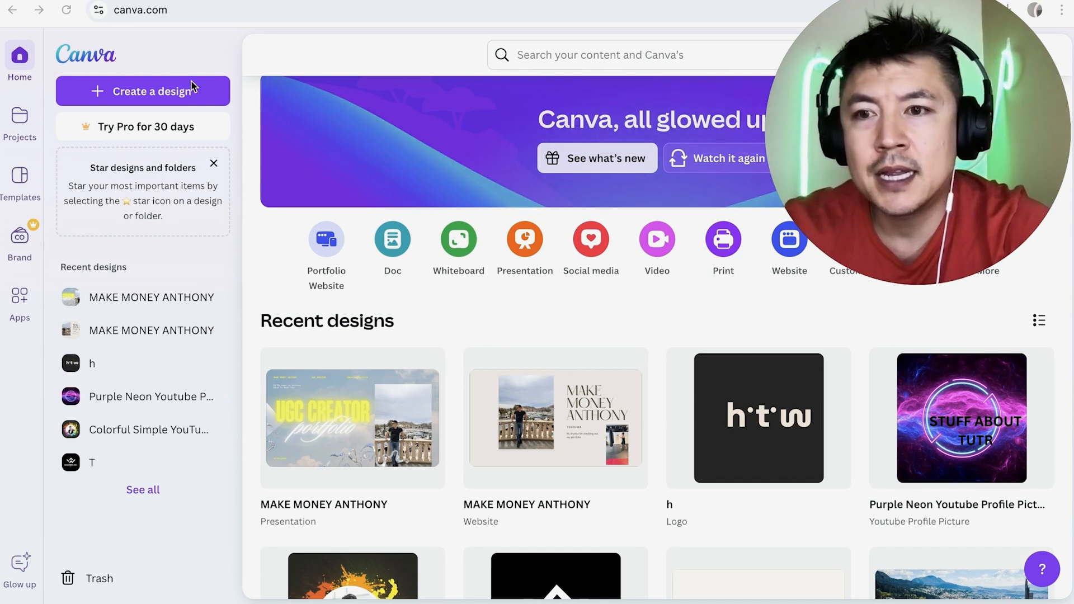
pyautogui.click(570, 56)
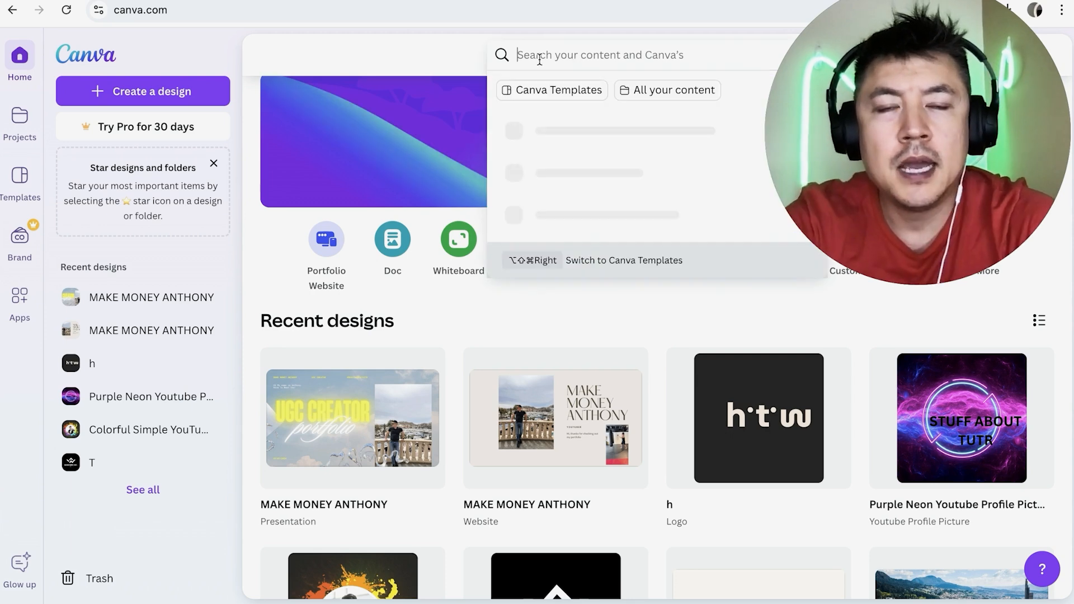
pyautogui.write('business card')
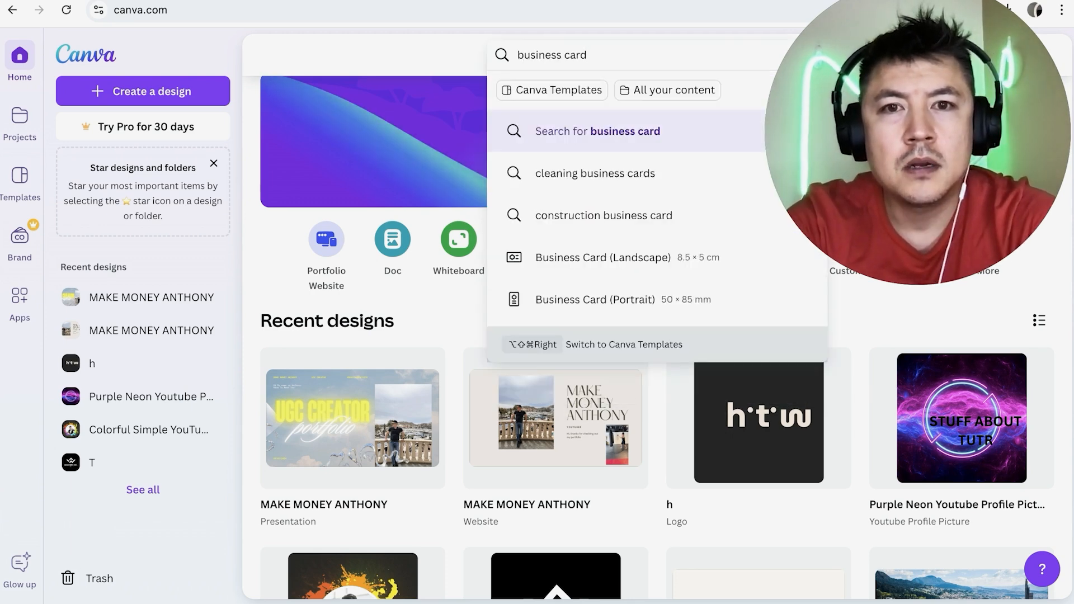
pyautogui.press('Return')
# Browse the business card template results to compare the available designs.
pyautogui.scroll(-2, 703, 213)
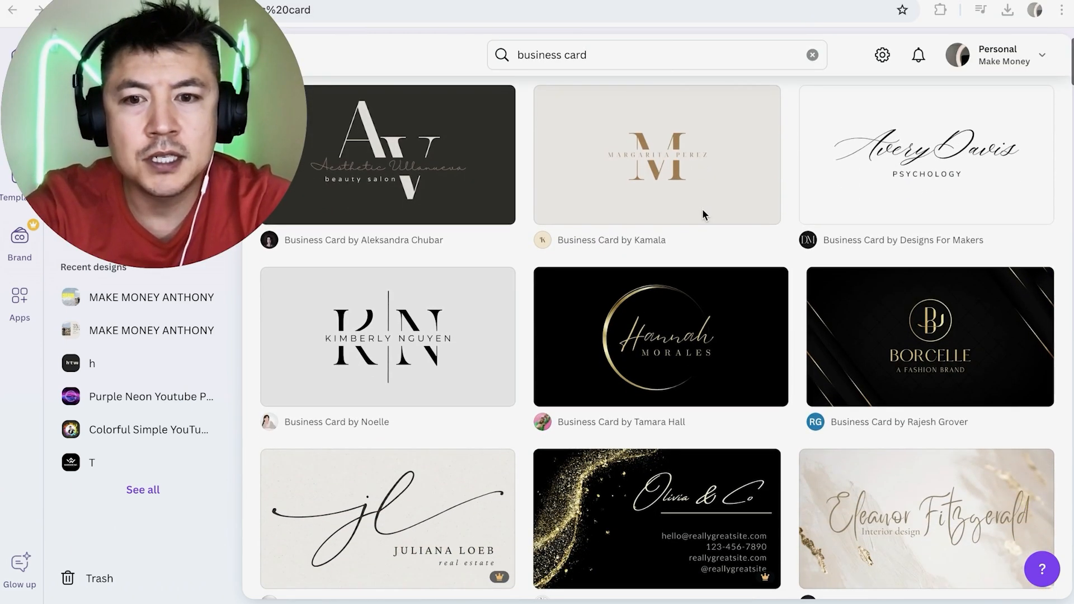
pyautogui.scroll(-5, 703, 209)
pyautogui.scroll(6, 703, 210)
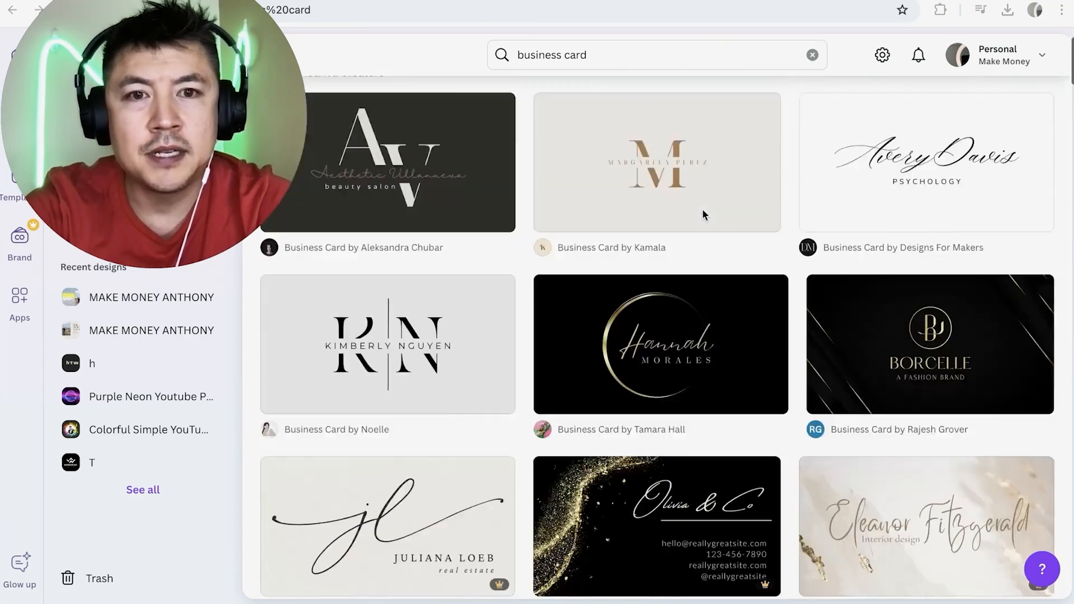
pyautogui.scroll(-4, 703, 209)
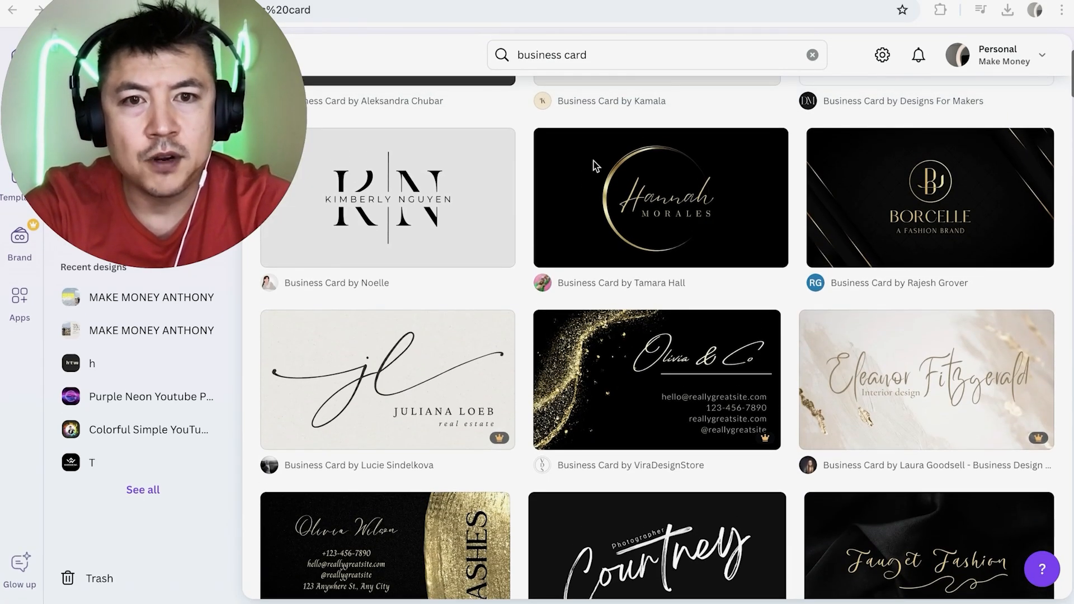
pyautogui.scroll(-2, 700, 209)
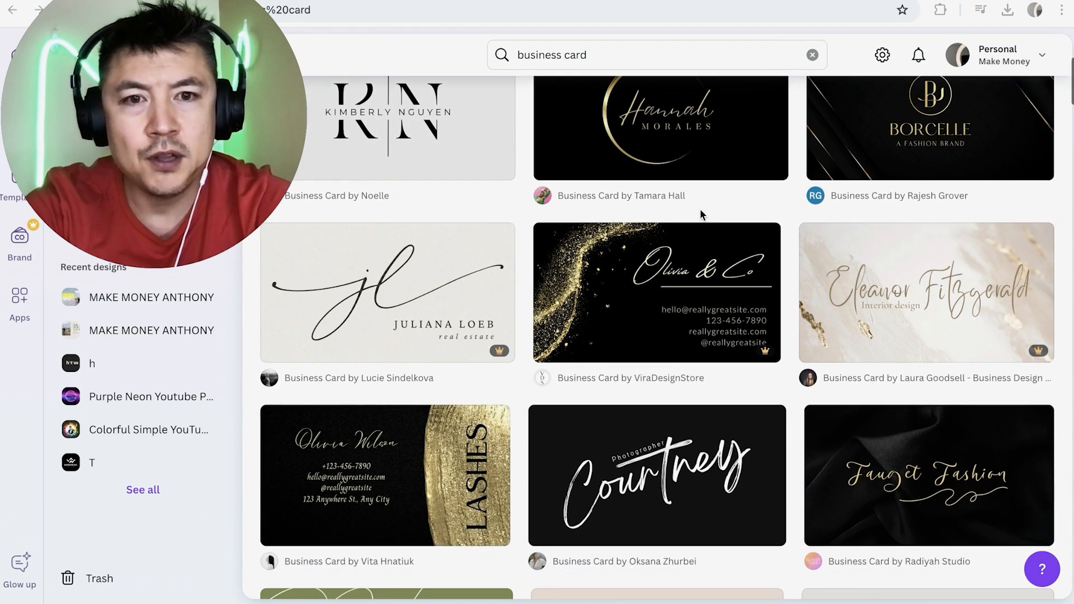
pyautogui.scroll(-1, 693, 293)
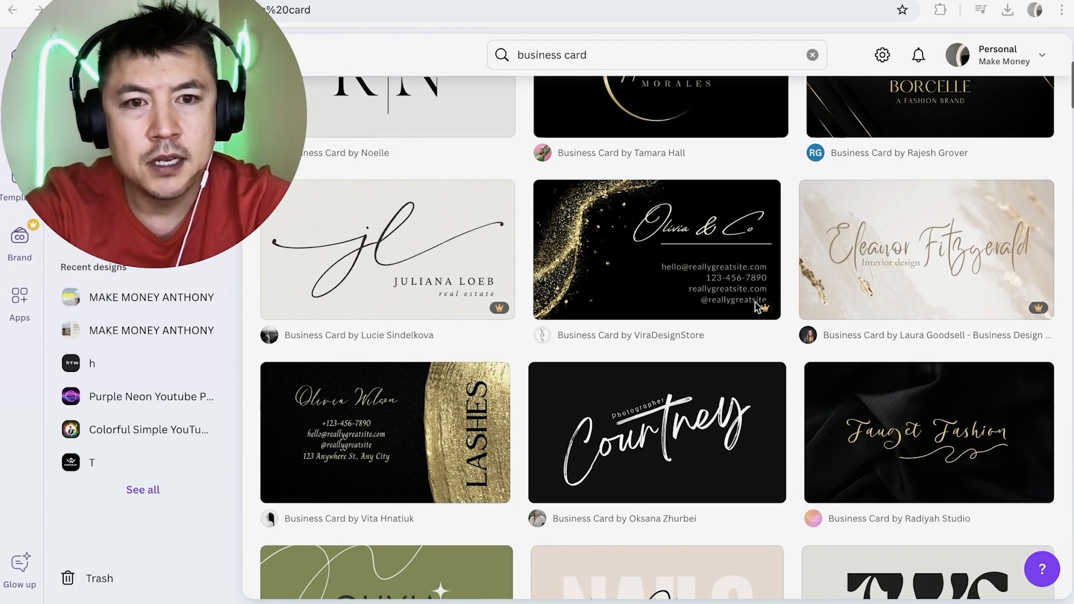
pyautogui.scroll(6, 767, 314)
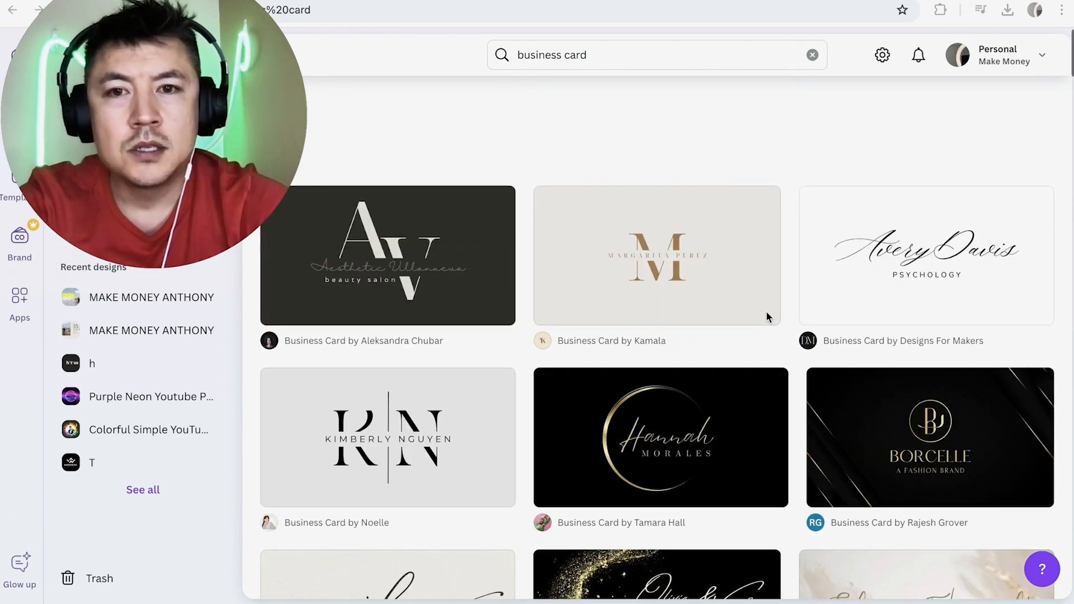
pyautogui.scroll(-13, 767, 315)
pyautogui.scroll(-14, 767, 312)
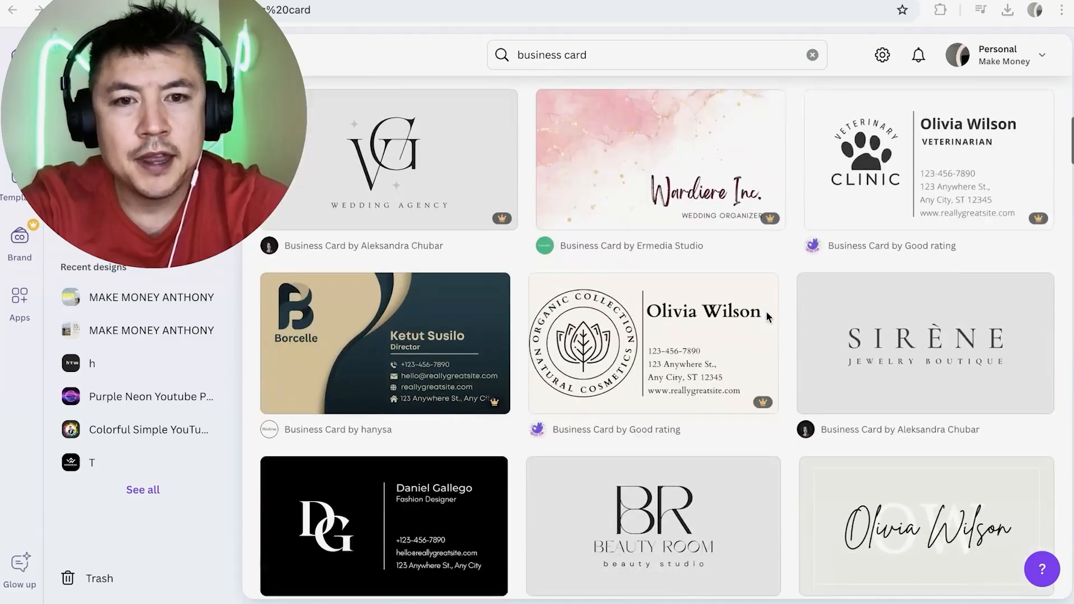
pyautogui.scroll(15, 767, 311)
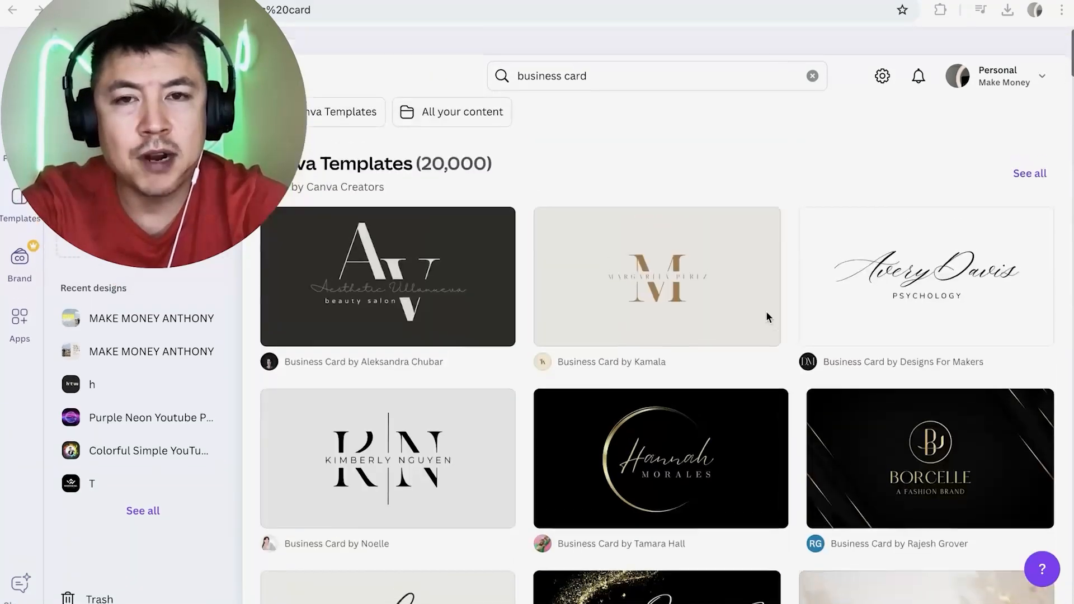
# Refine the template search to "business card nails".
pyautogui.click(598, 55)
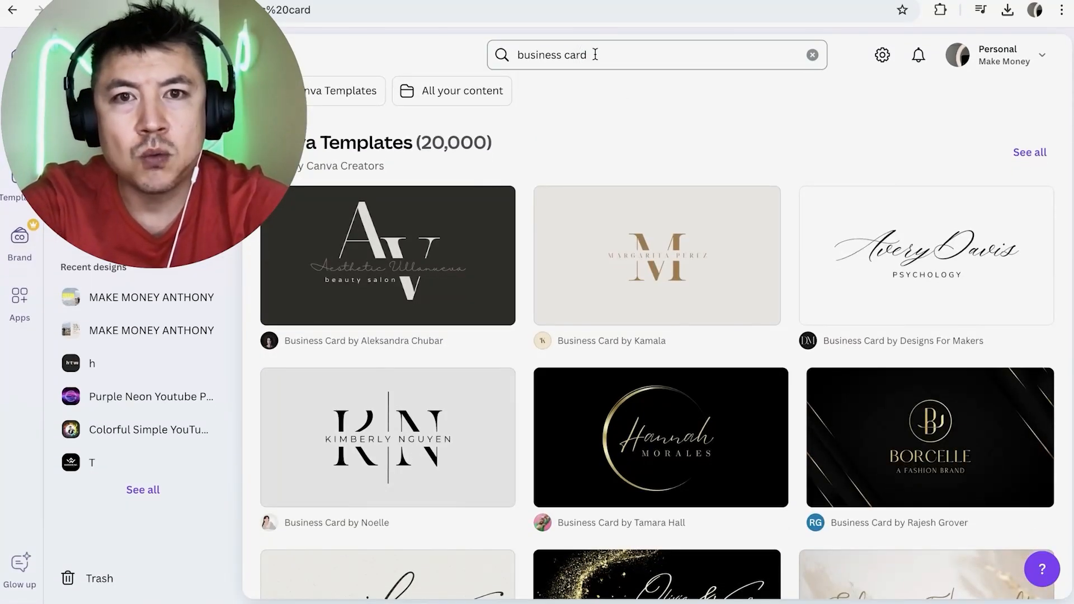
pyautogui.write('nails')
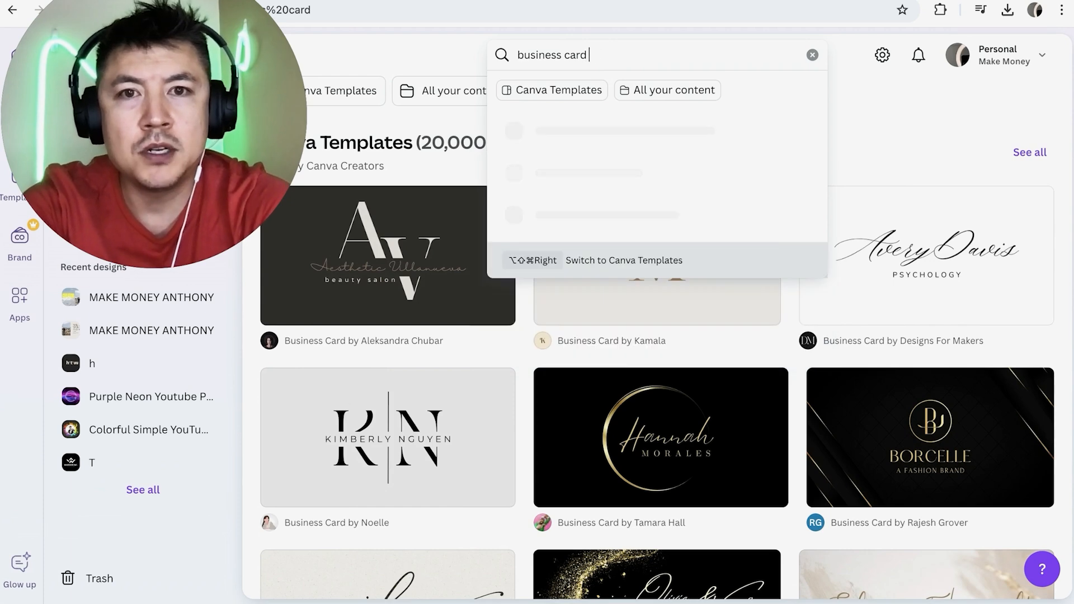
pyautogui.press('Return')
# Find the Beige Aesthetic Simple Nail Salon Business Card among the results and open it for customizing.
pyautogui.scroll(-3, 826, 294)
pyautogui.scroll(-7, 826, 294)
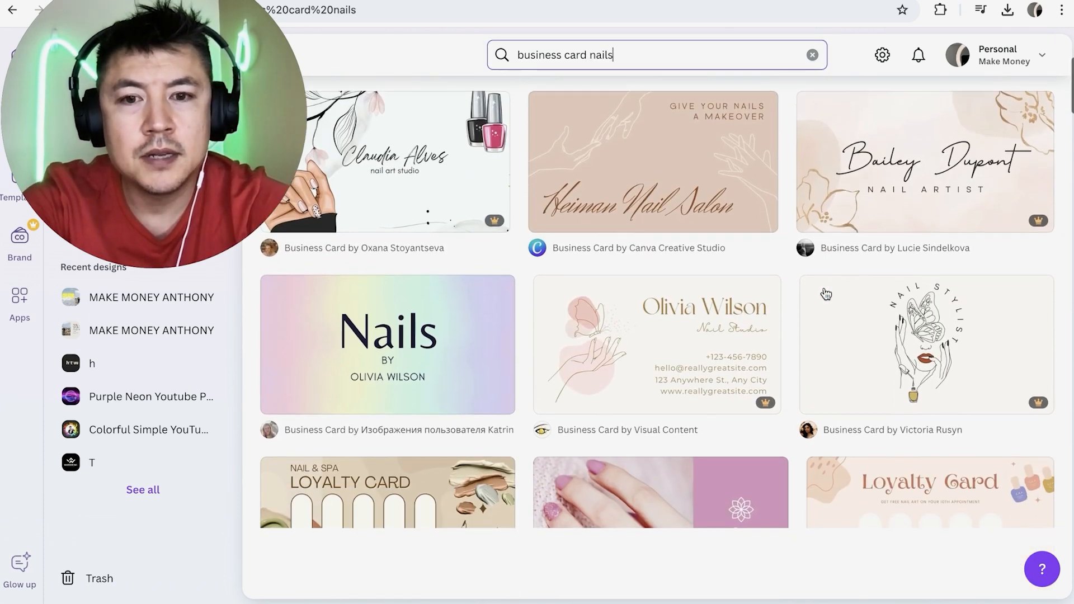
pyautogui.scroll(-6, 826, 294)
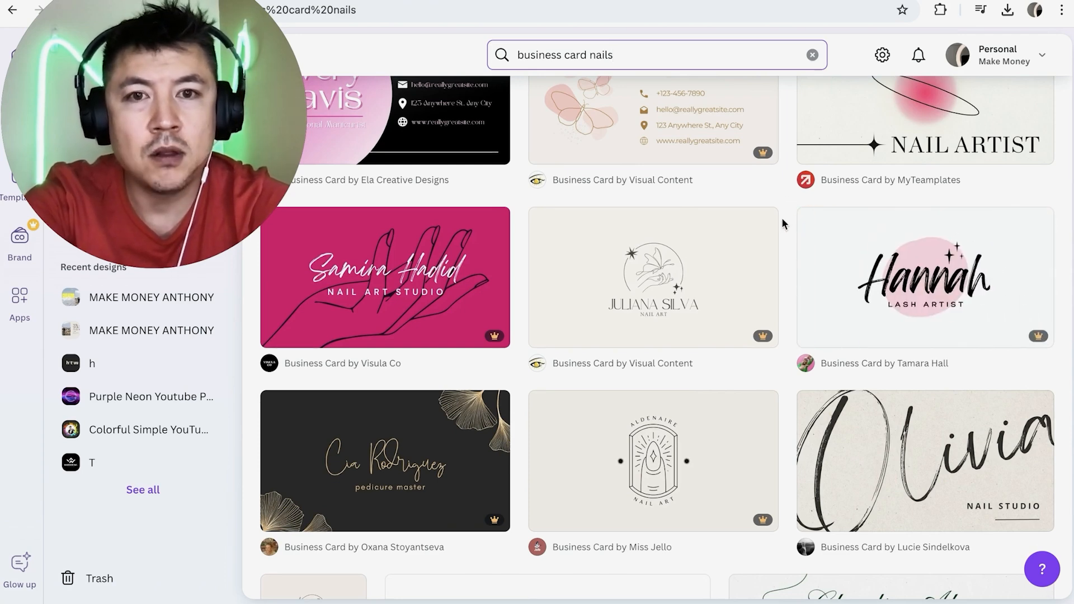
pyautogui.scroll(2, 782, 224)
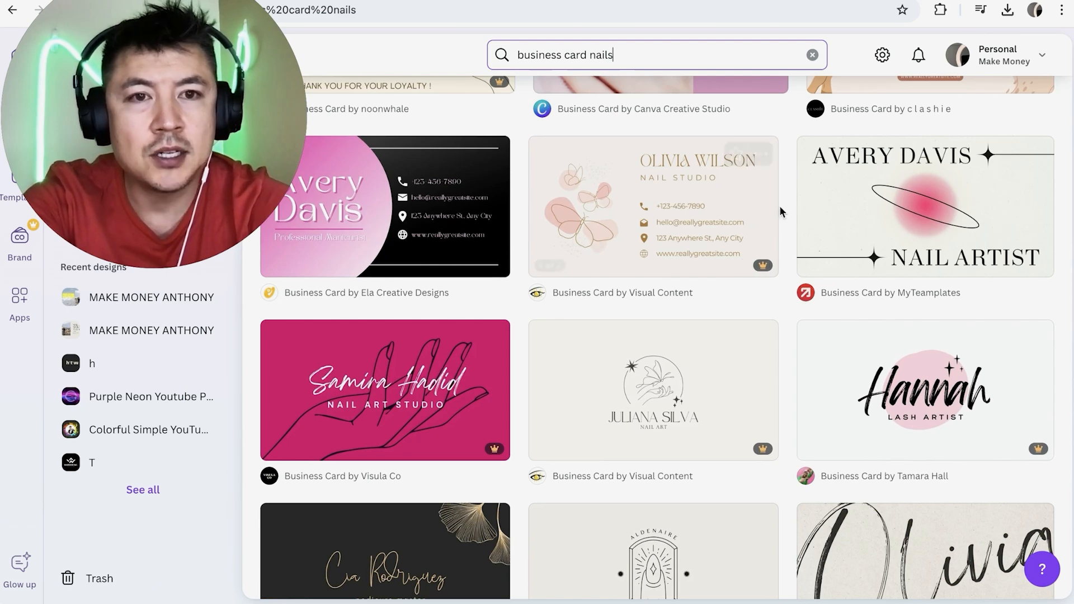
pyautogui.scroll(1, 786, 203)
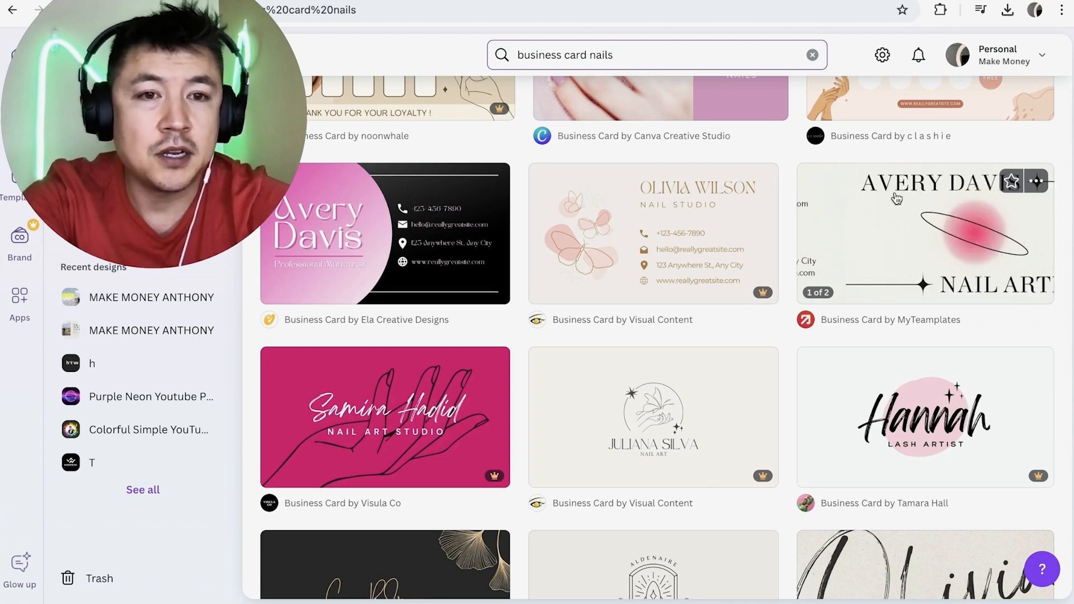
pyautogui.scroll(-3, 790, 238)
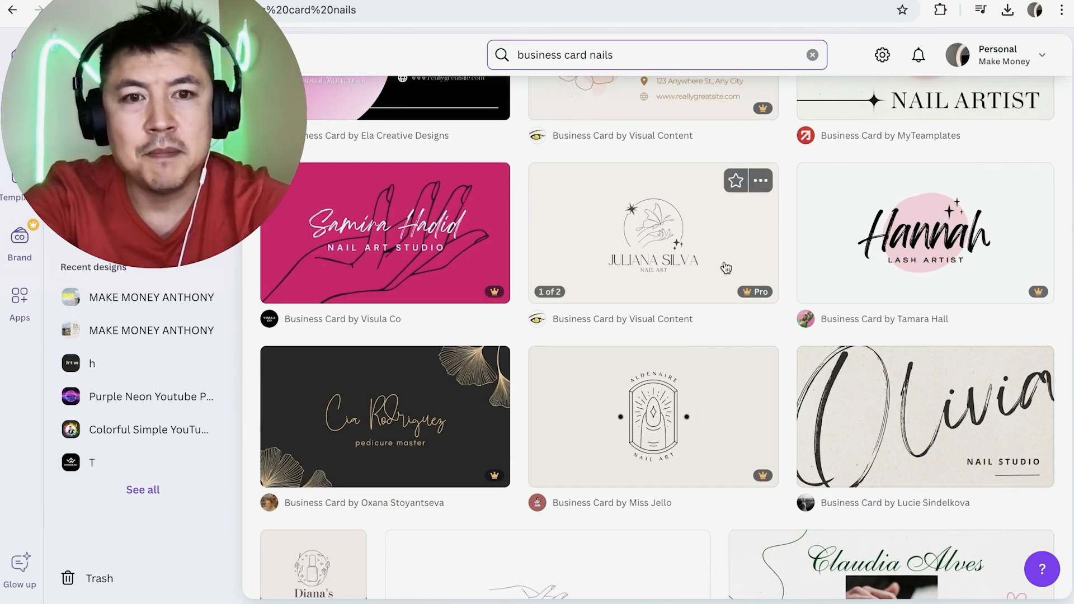
pyautogui.scroll(-1, 762, 304)
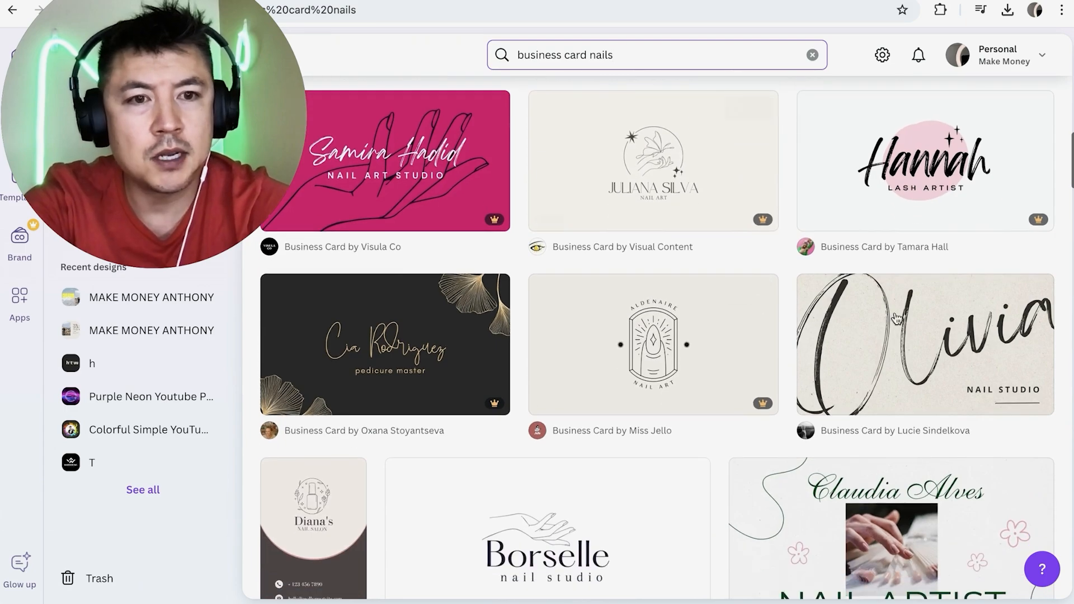
pyautogui.click(919, 365)
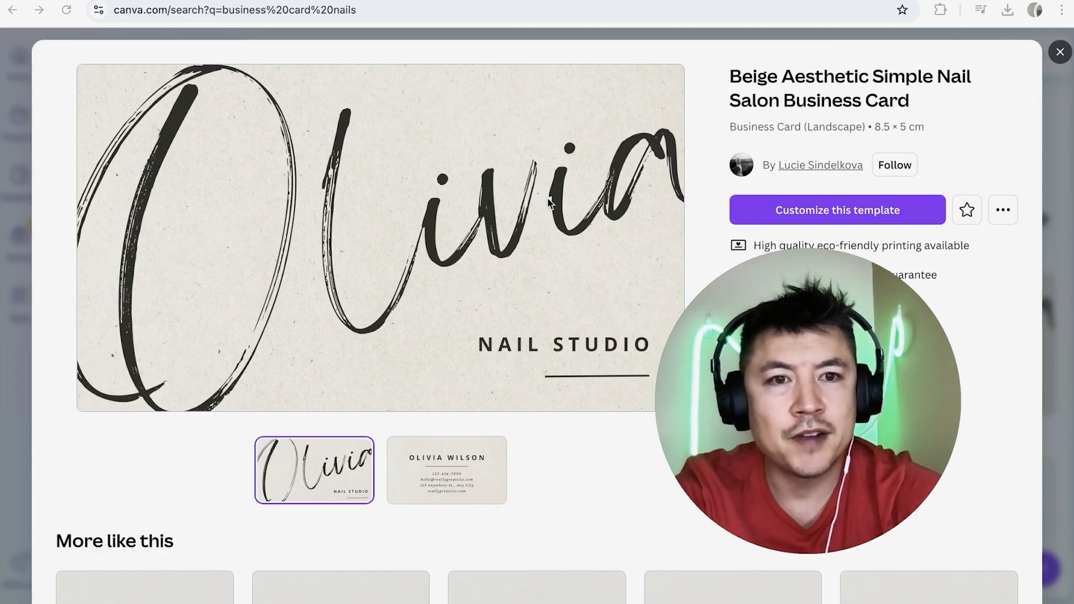
pyautogui.click(778, 211)
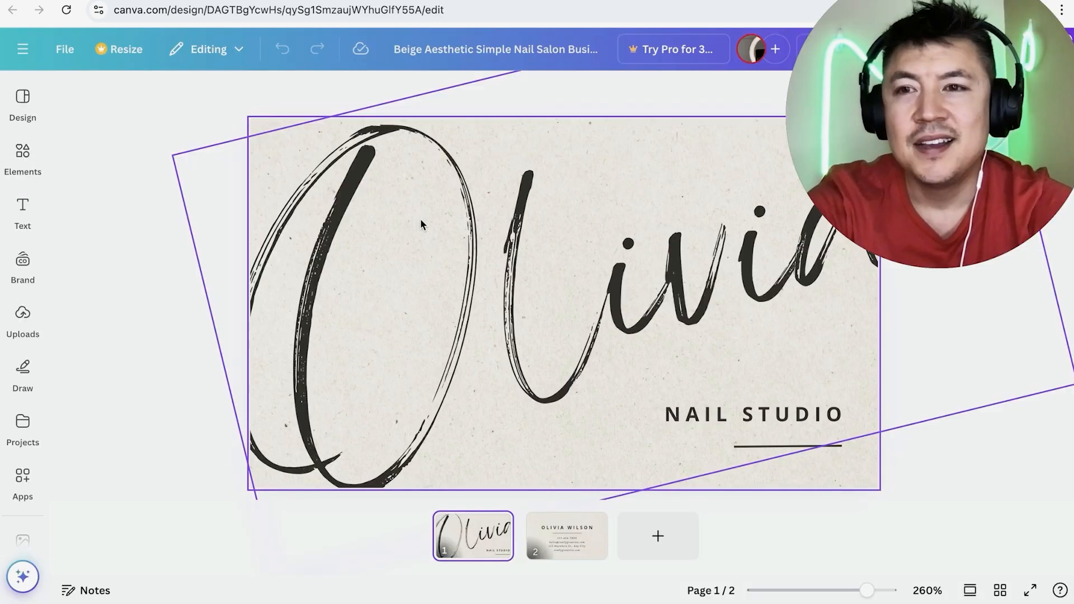
# Add the first frame from the Blob group onto the large letter O on the card's first page.
pyautogui.click(441, 253)
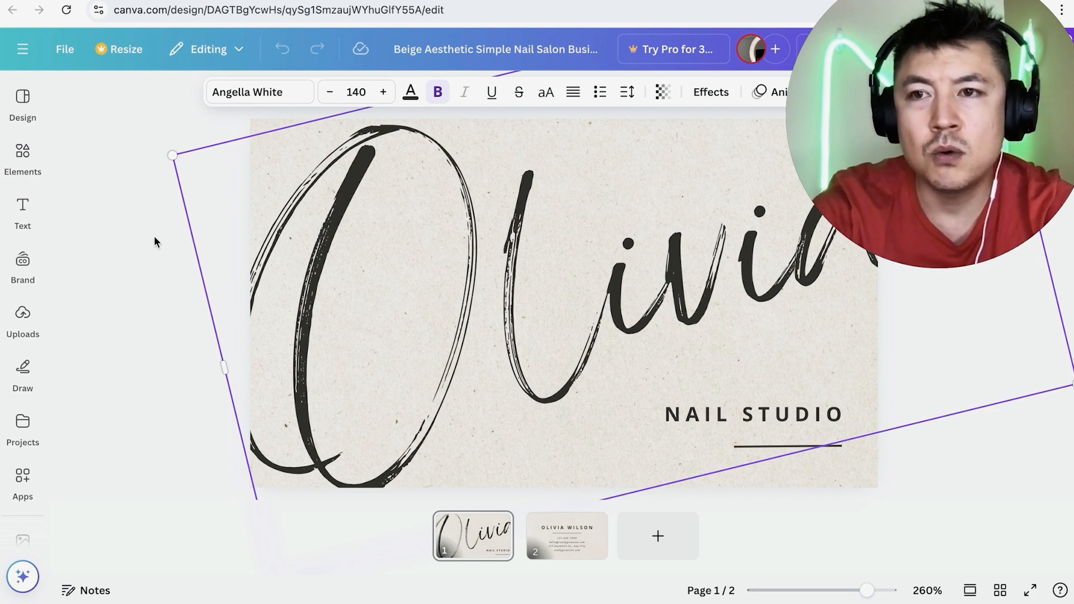
pyautogui.click(32, 152)
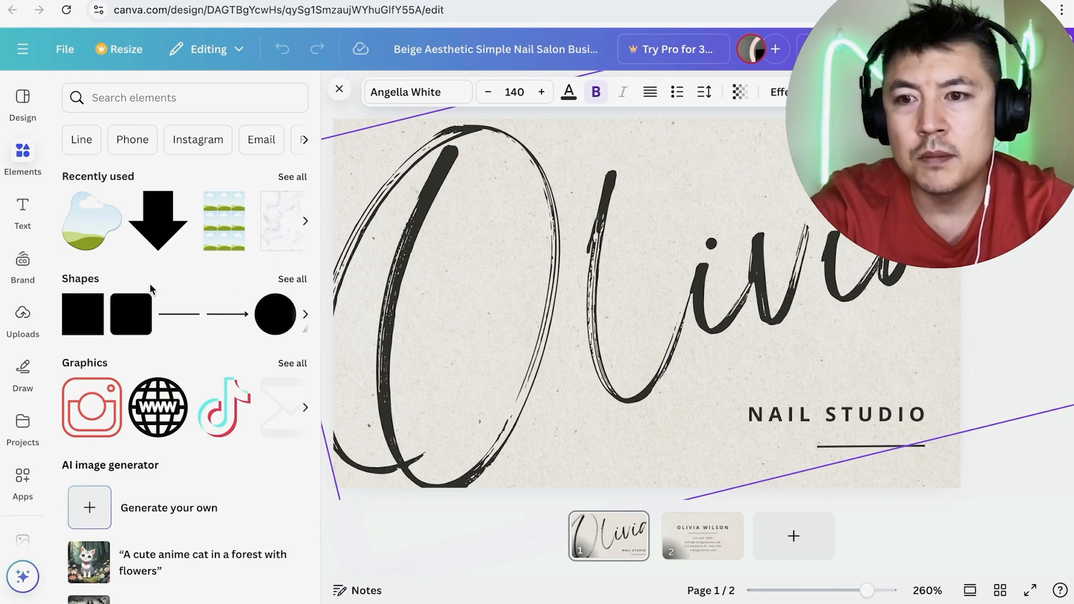
pyautogui.scroll(-7, 151, 290)
pyautogui.scroll(-8, 150, 286)
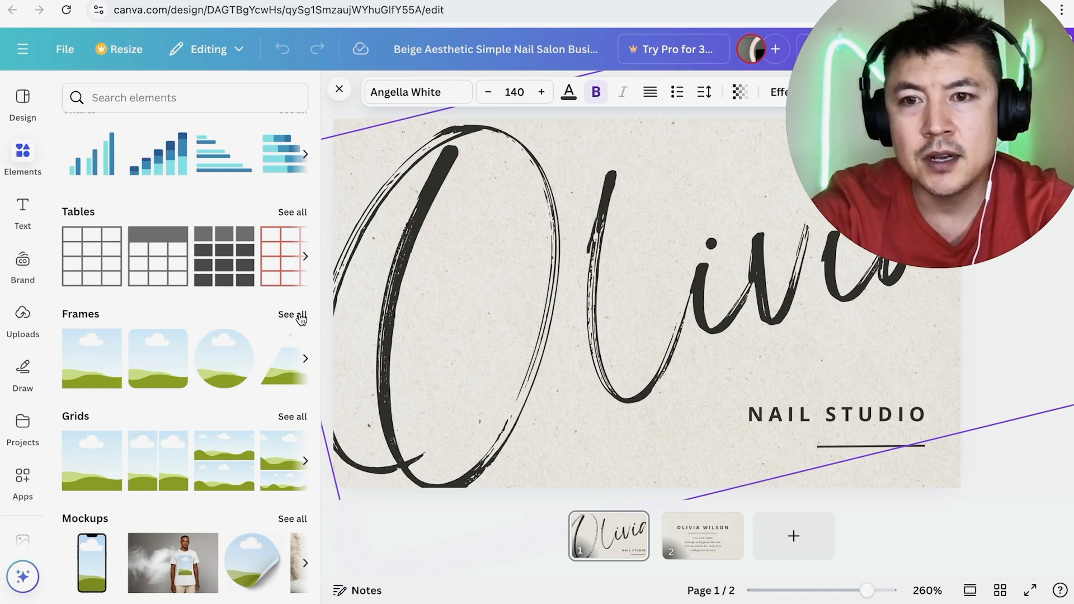
pyautogui.click(292, 315)
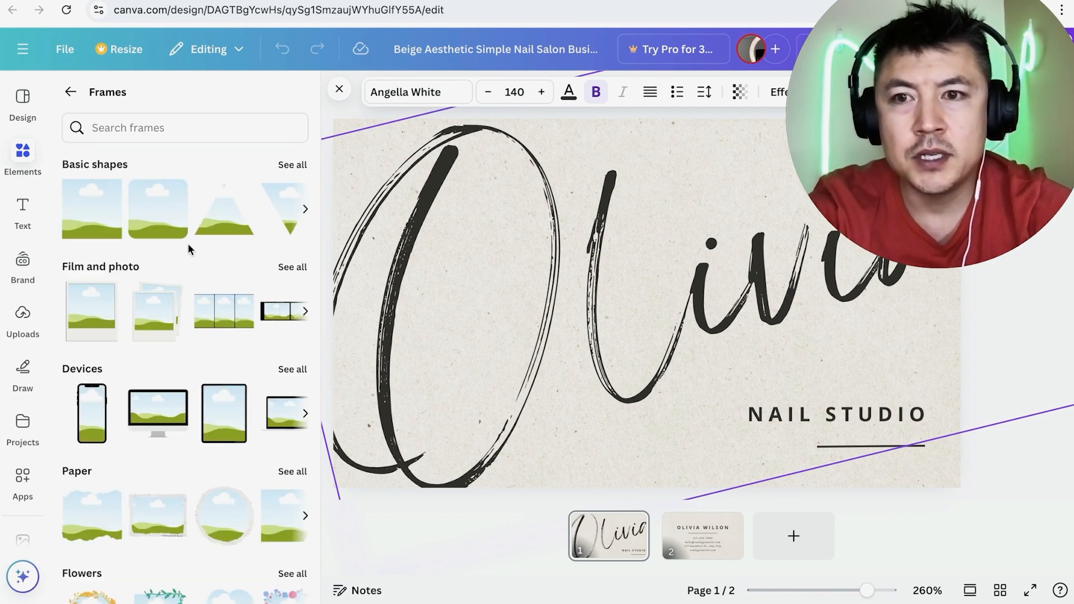
pyautogui.scroll(-2, 188, 247)
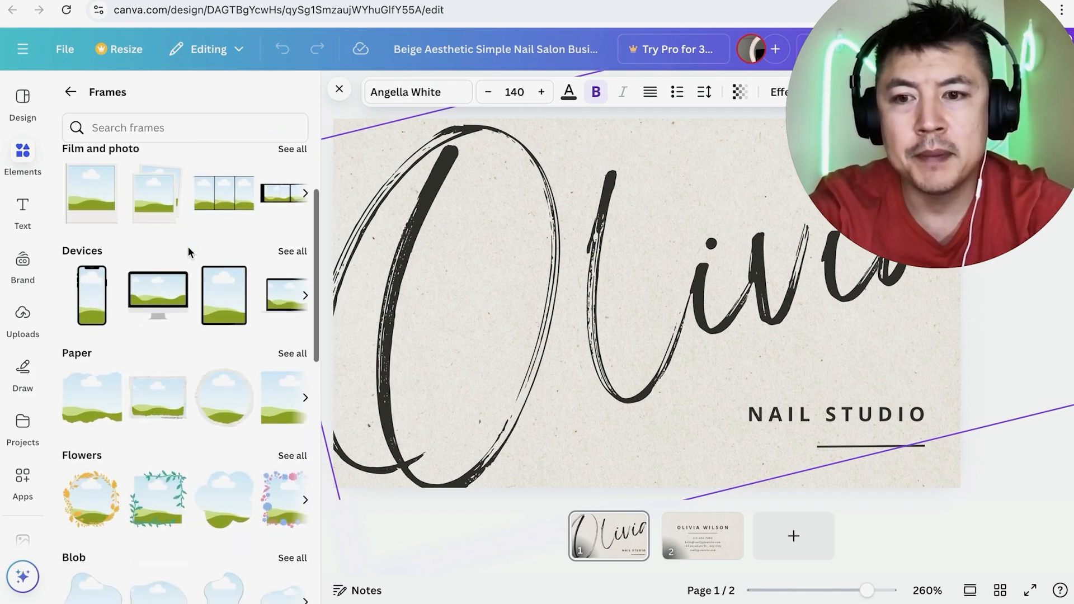
pyautogui.scroll(-3, 175, 330)
pyautogui.scroll(-3, 170, 353)
pyautogui.scroll(1, 166, 375)
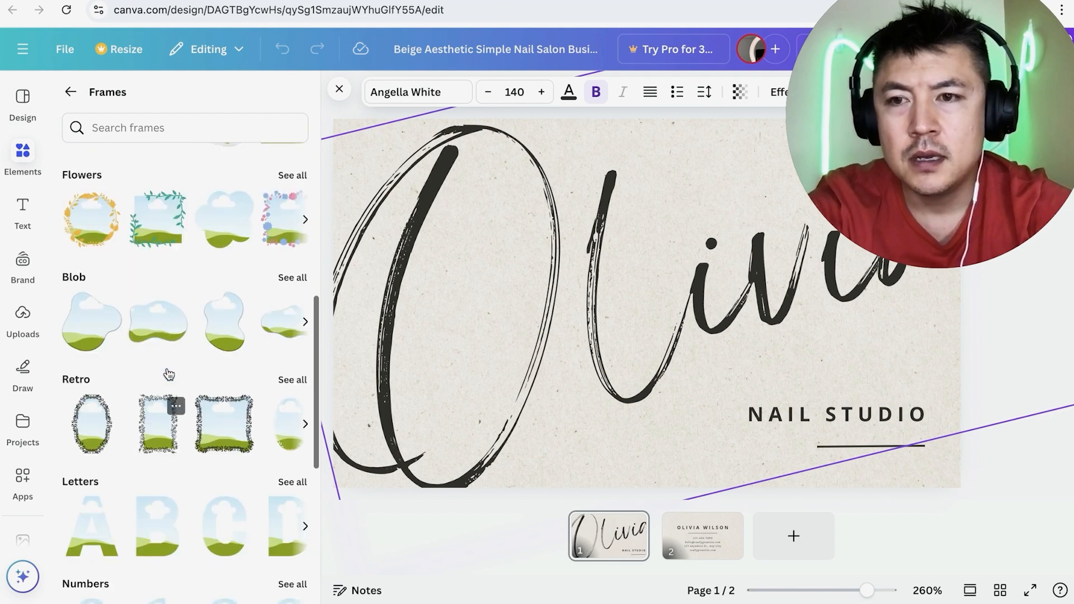
pyautogui.moveTo(106, 336); pyautogui.dragTo(419, 259)
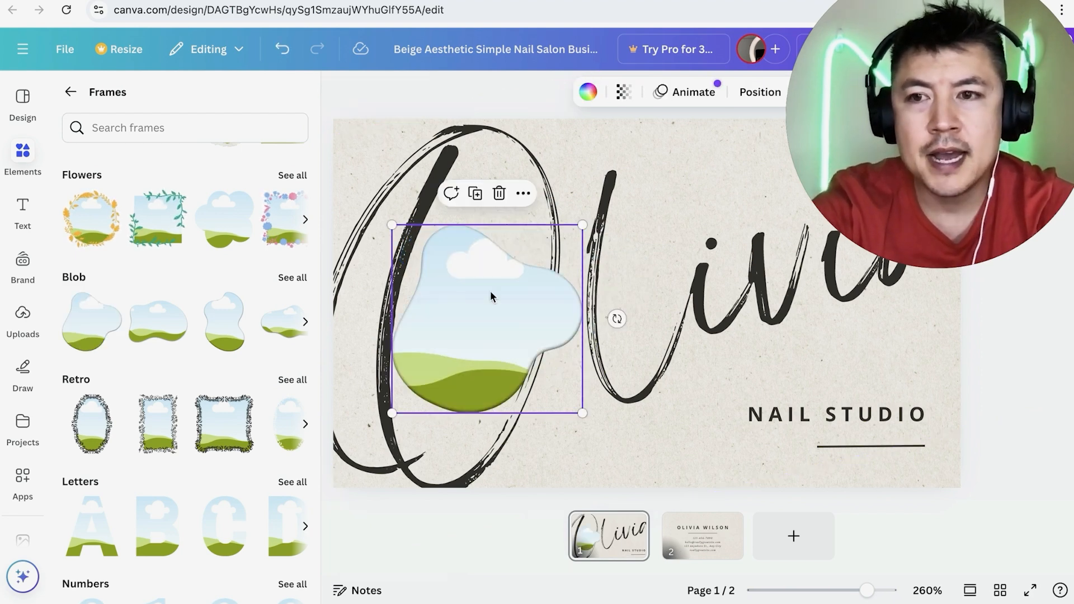
# Fill the blob frame with the uploaded photo of the man at the balustrade and send it one layer backward.
pyautogui.click(23, 314)
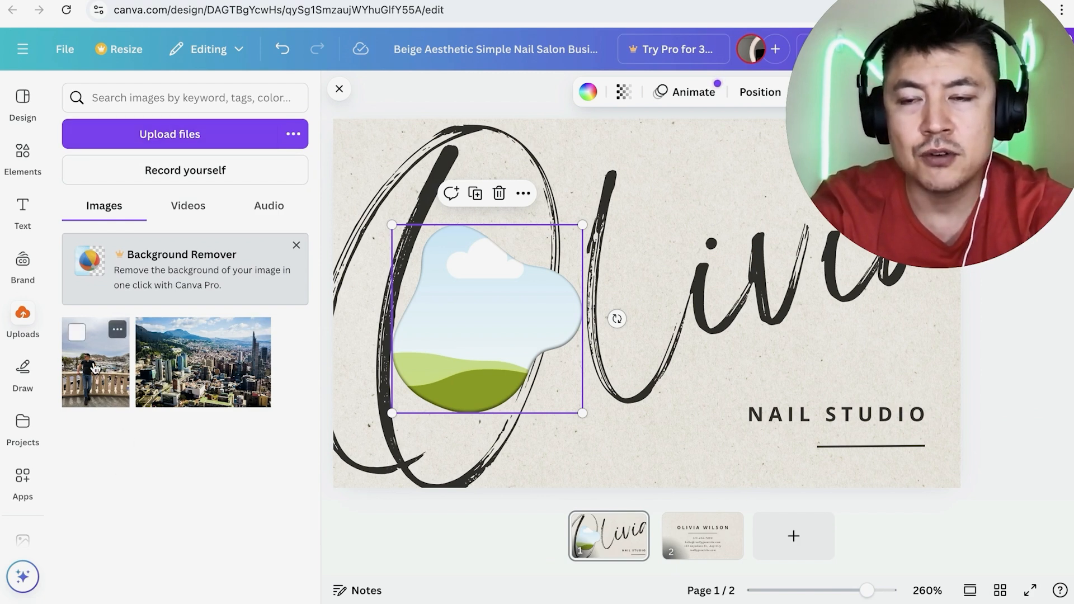
pyautogui.moveTo(94, 368); pyautogui.dragTo(436, 287)
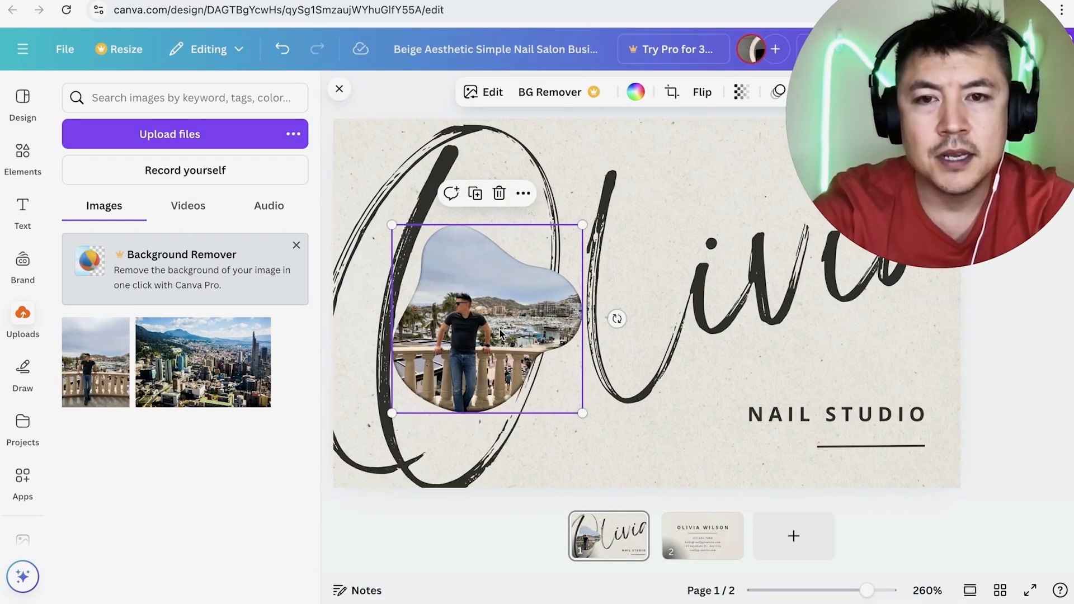
pyautogui.click(502, 291)
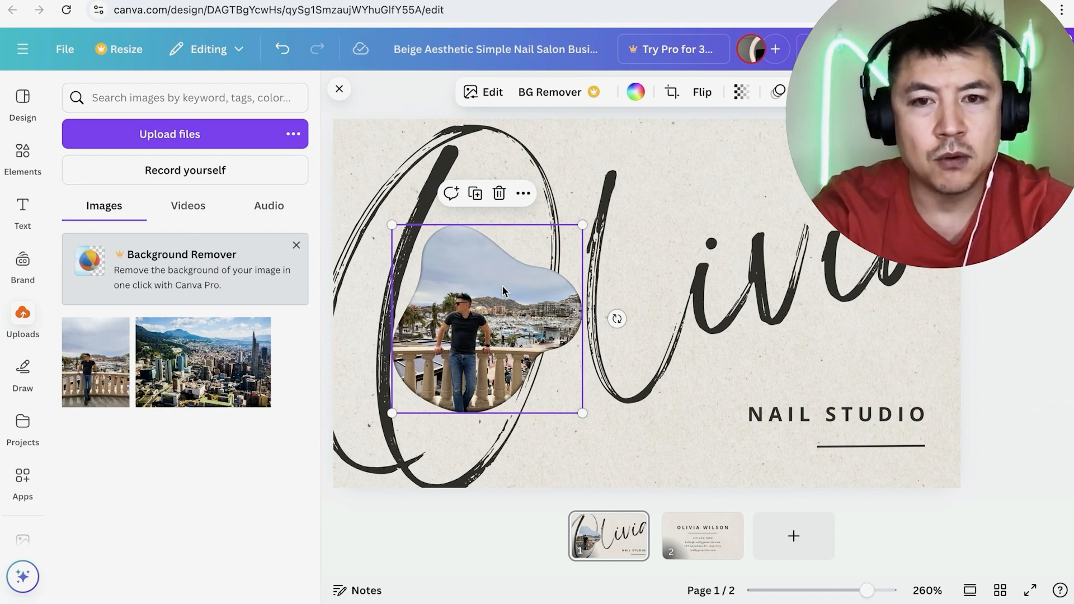
pyautogui.rightClick(503, 291)
pyautogui.moveTo(504, 291)
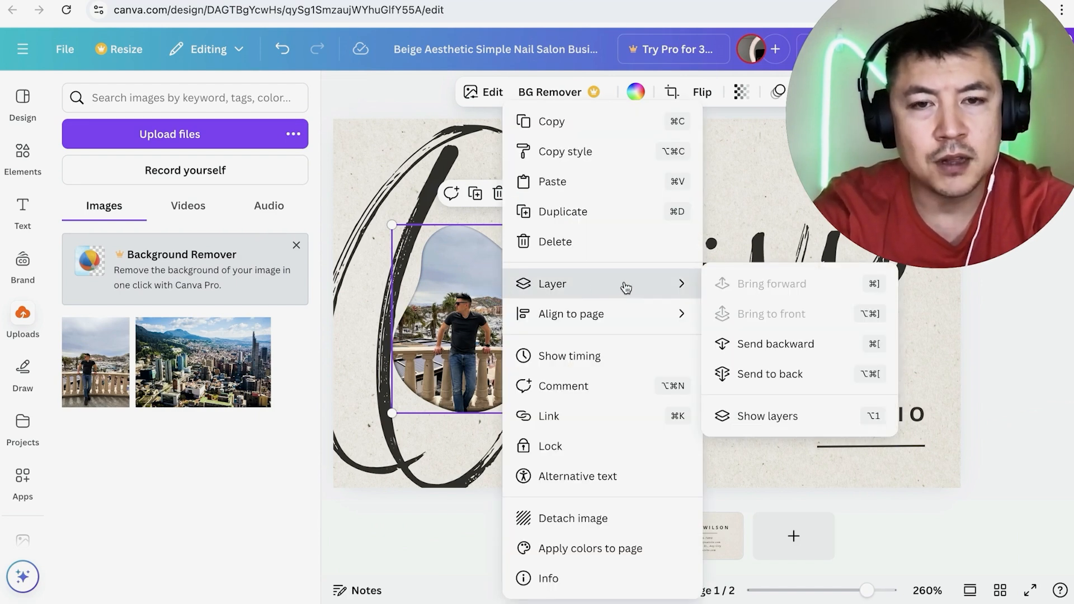
pyautogui.click(757, 342)
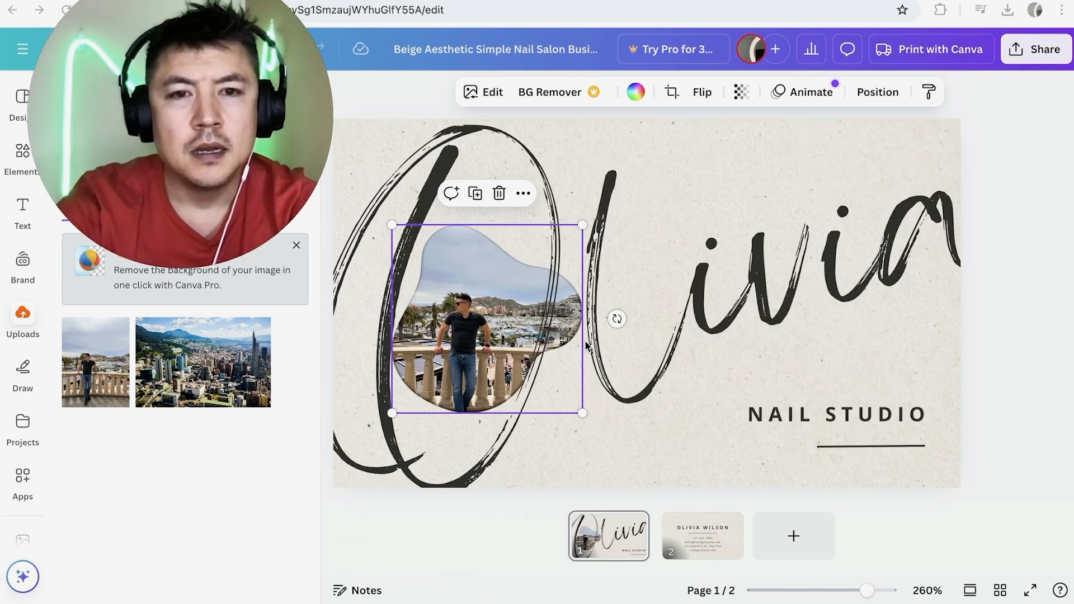
# Replace the large script name on the card's first page with the cardholder's first name.
pyautogui.click(679, 298)
pyautogui.click(679, 298)
pyautogui.click(679, 403)
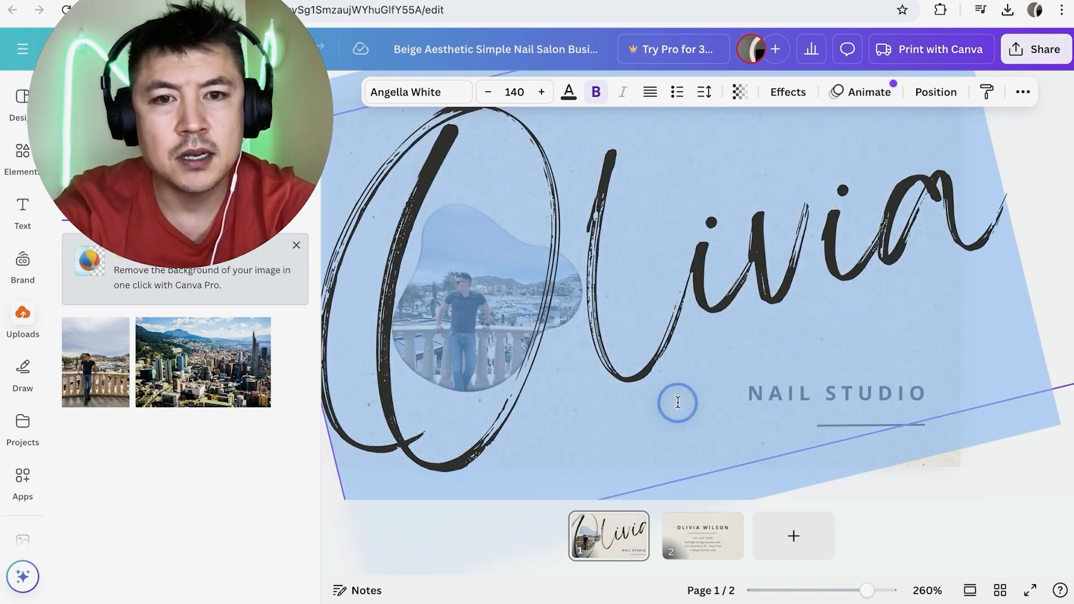
pyautogui.click(679, 403)
pyautogui.click(617, 301)
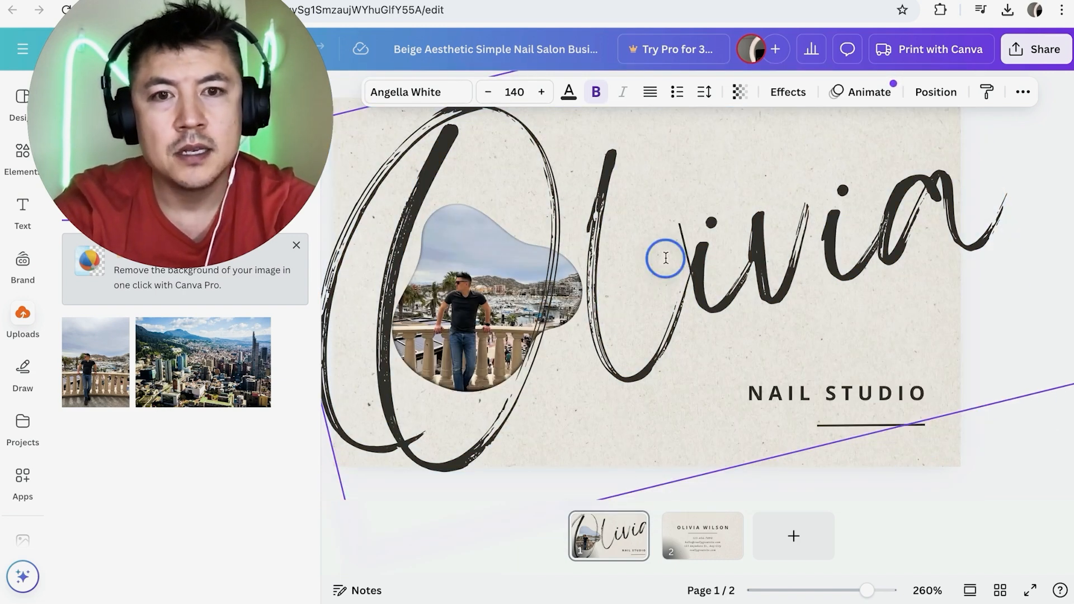
pyautogui.tripleClick(666, 257)
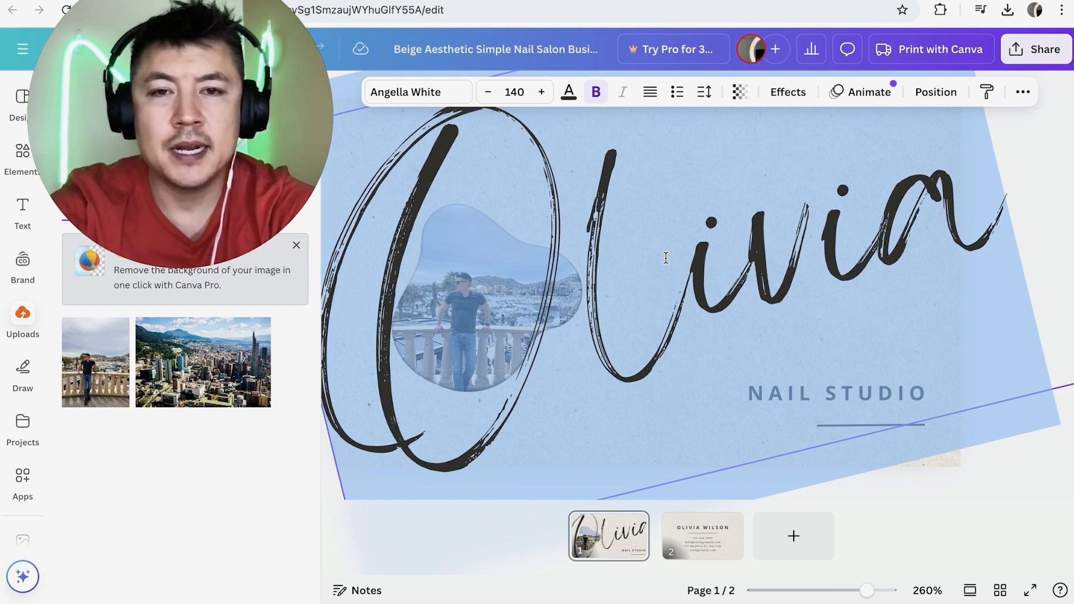
pyautogui.write('Anthony')
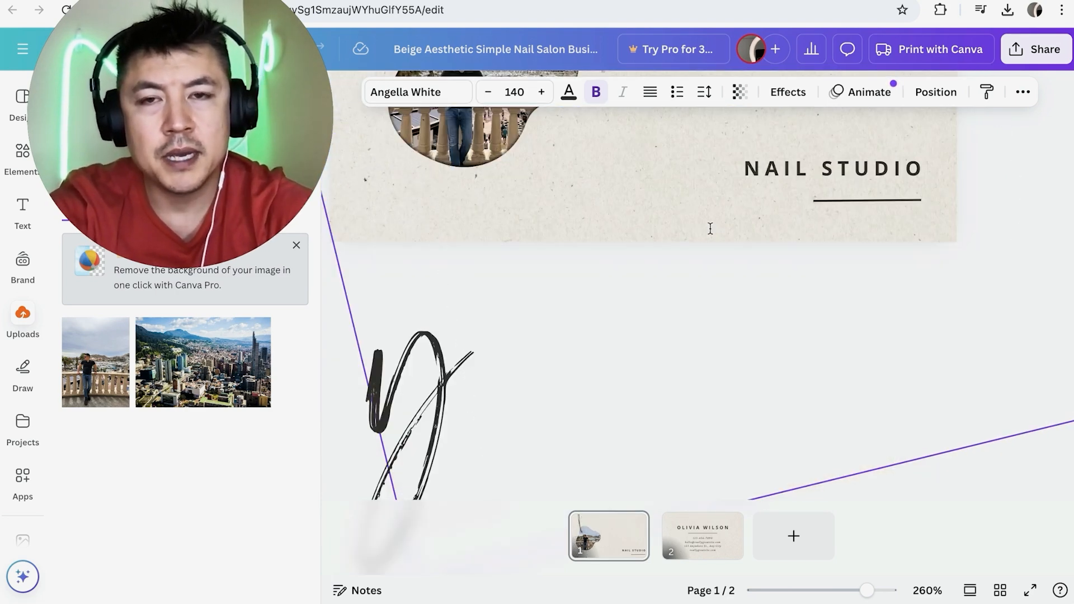
# Reduce the script name's font size to 70 and correct its doubled letter n.
pyautogui.click(488, 93)
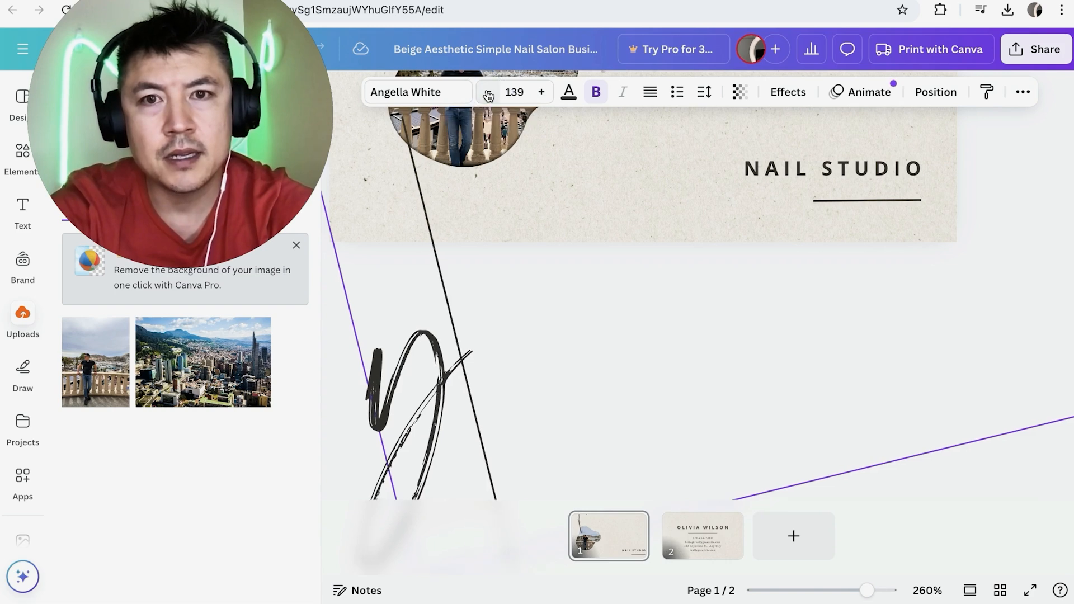
pyautogui.click(488, 92)
pyautogui.click(488, 93)
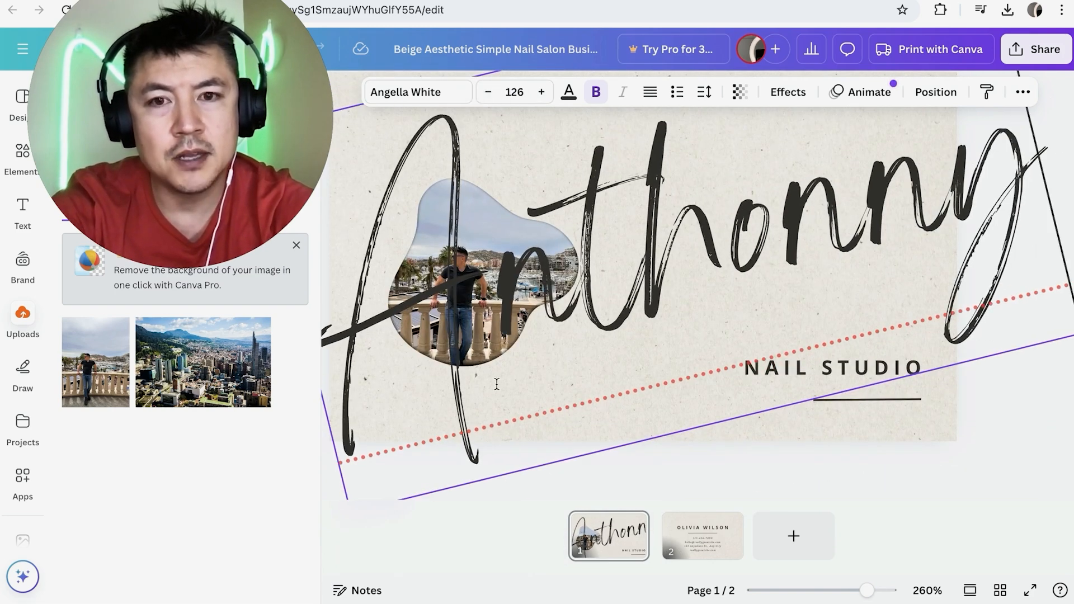
pyautogui.click(488, 93)
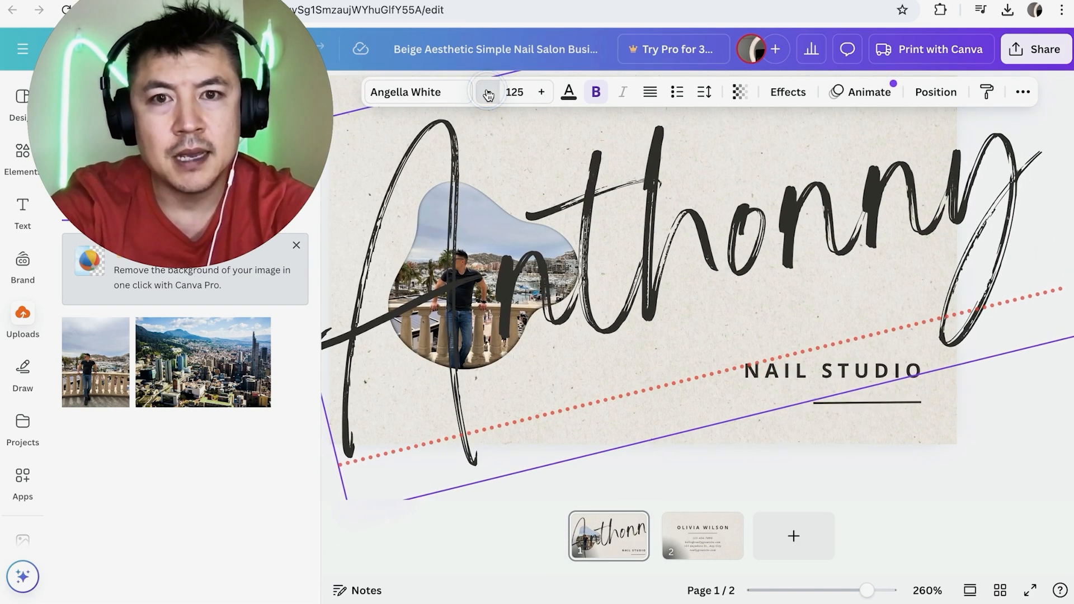
pyautogui.click(488, 93)
pyautogui.click(487, 93)
pyautogui.click(488, 93)
pyautogui.click(488, 93)
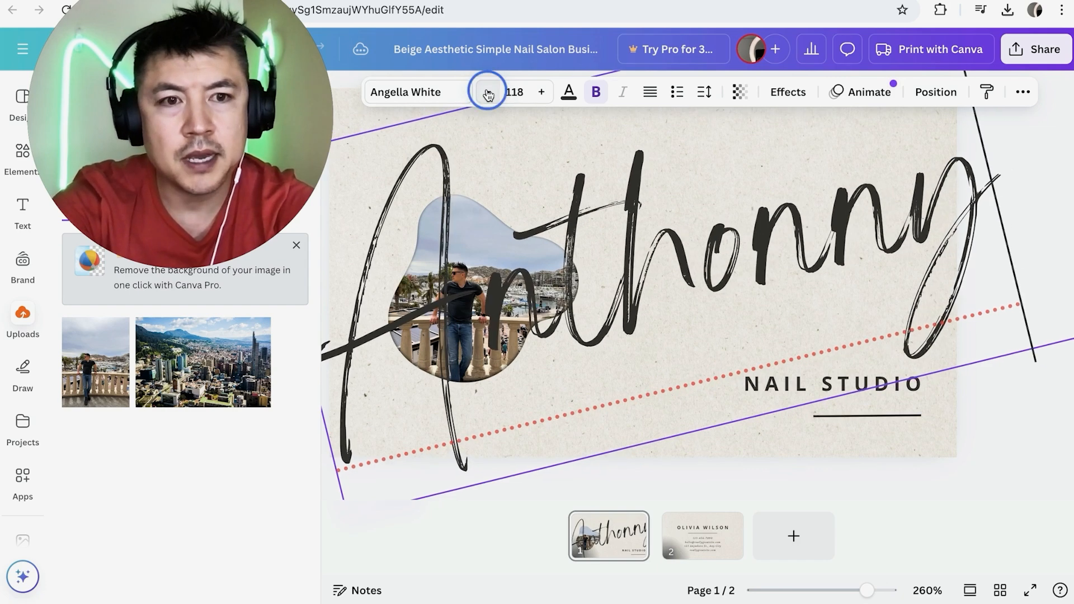
pyautogui.click(488, 92)
pyautogui.click(488, 93)
pyautogui.click(488, 93)
pyautogui.click(488, 93)
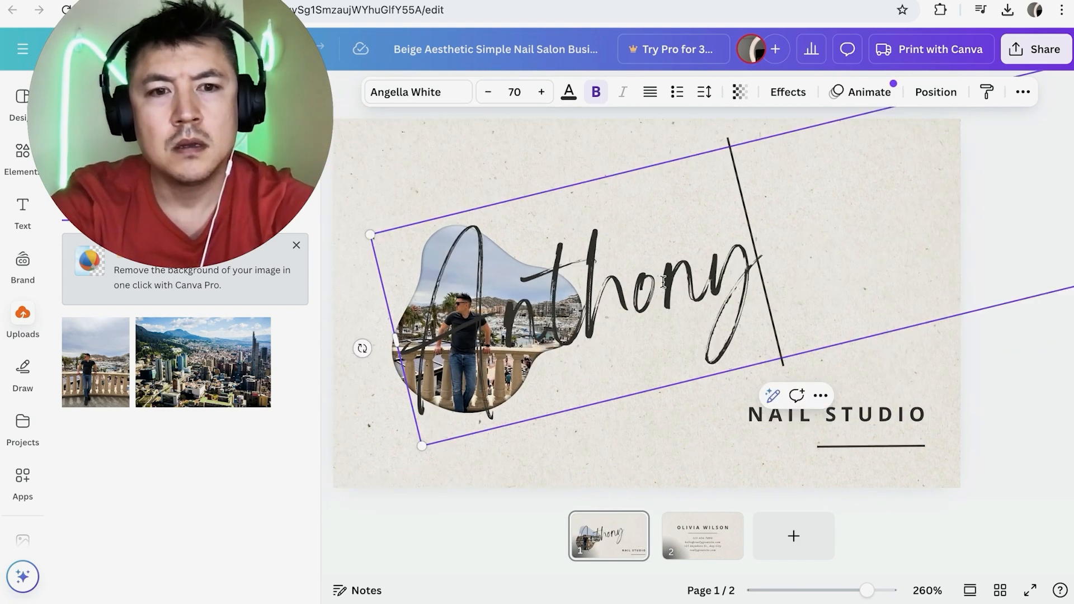
# Shift the script name toward the card's left edge over the photo and raise its font size to 120.
pyautogui.click(541, 93)
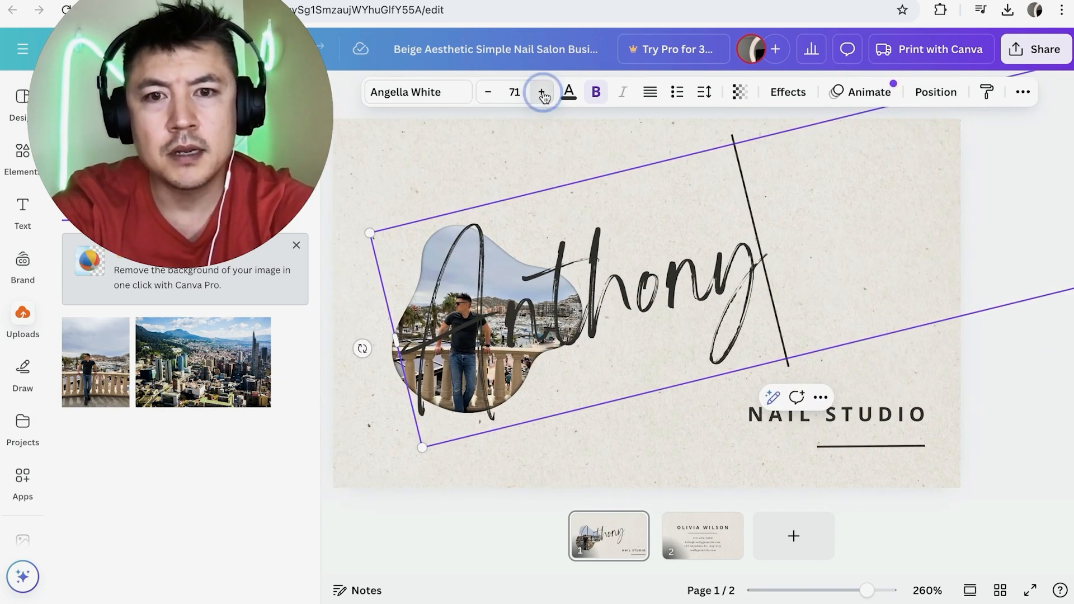
pyautogui.moveTo(485, 252); pyautogui.dragTo(446, 307)
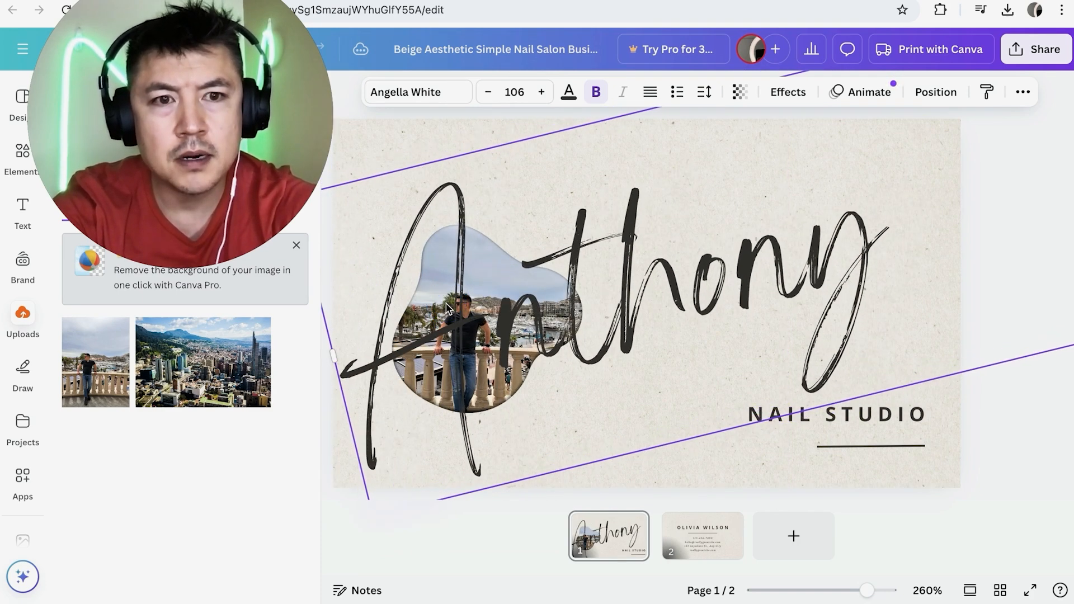
pyautogui.click(541, 93)
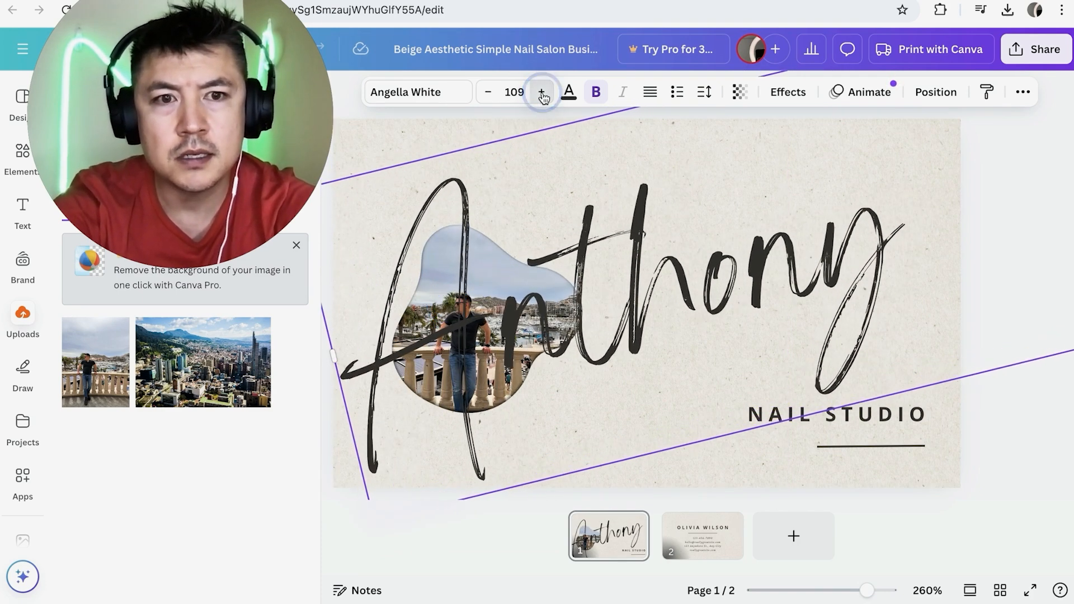
pyautogui.click(541, 92)
pyautogui.click(541, 93)
pyautogui.click(541, 93)
pyautogui.click(541, 92)
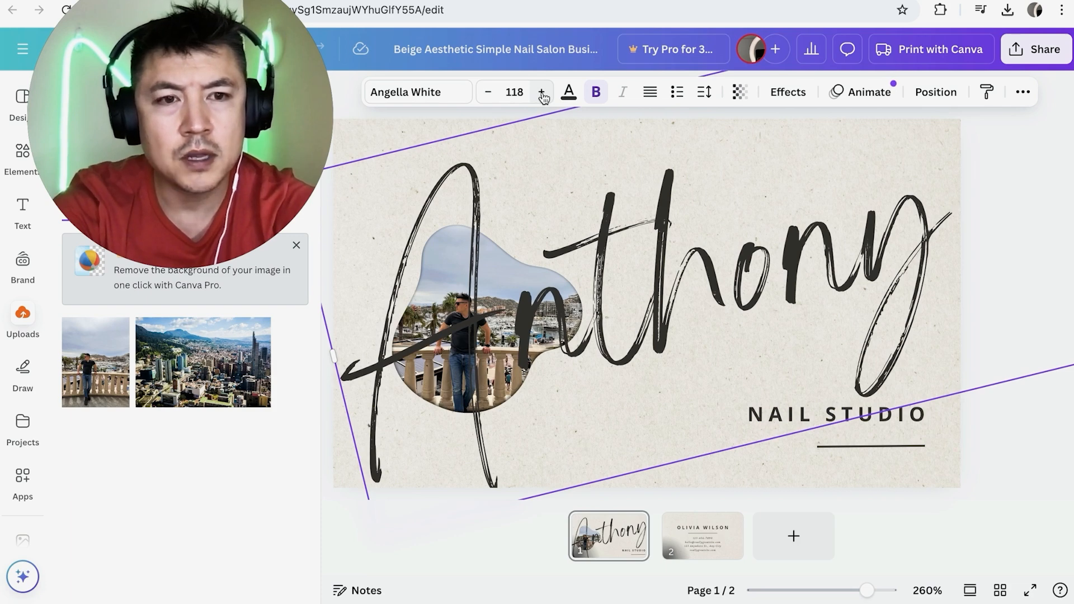
pyautogui.click(542, 93)
pyautogui.click(542, 93)
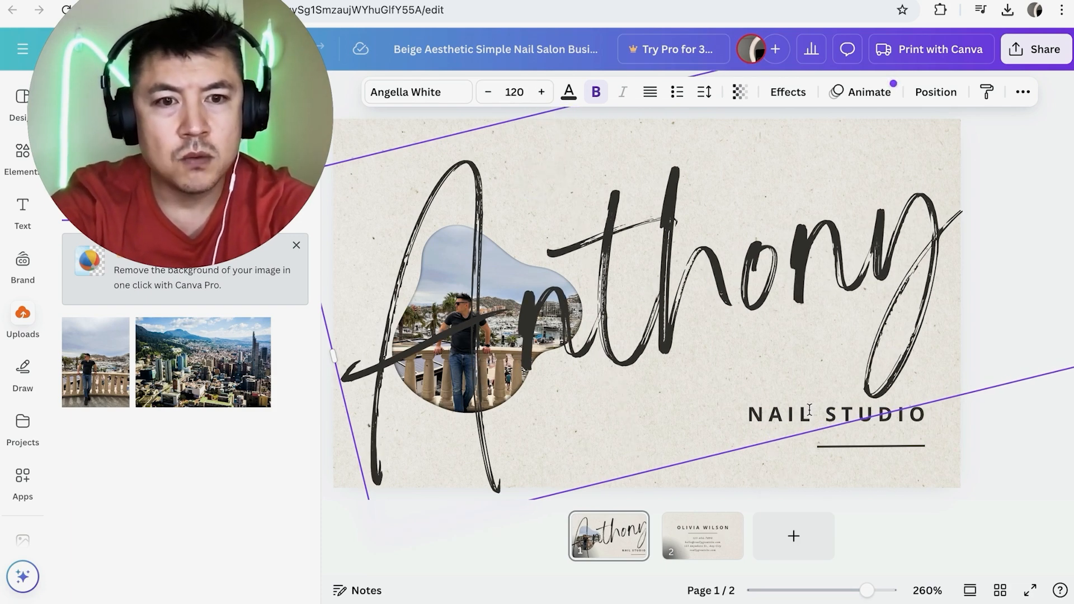
# Replace the NAIL STUDIO tagline with "MAKE MONEY ANTHONY" and nudge it up so both lines sit above the underline.
pyautogui.doubleClick(790, 412)
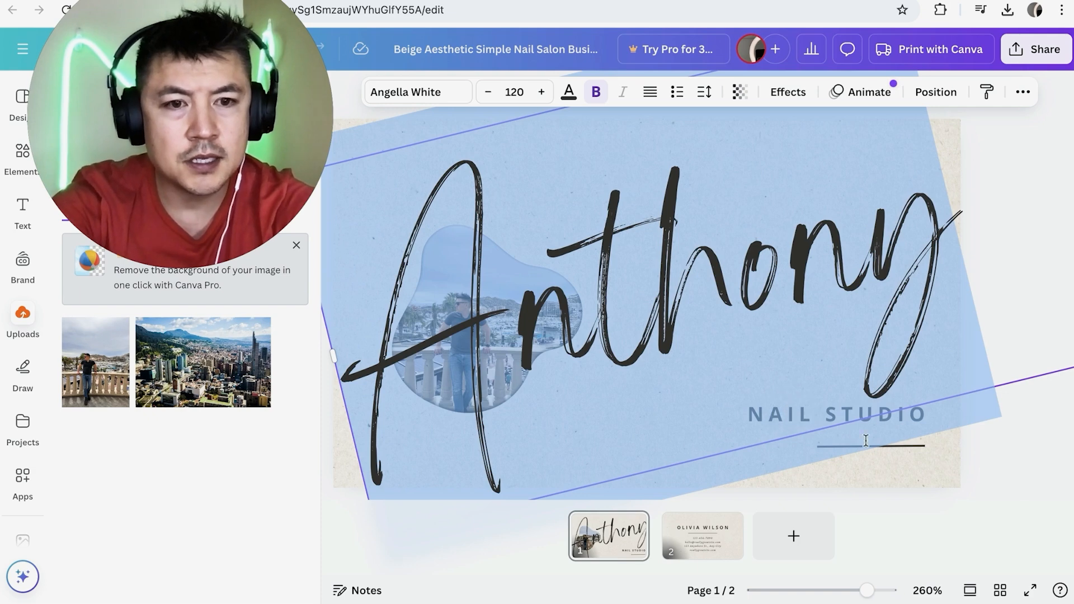
pyautogui.click(898, 464)
pyautogui.doubleClick(845, 417)
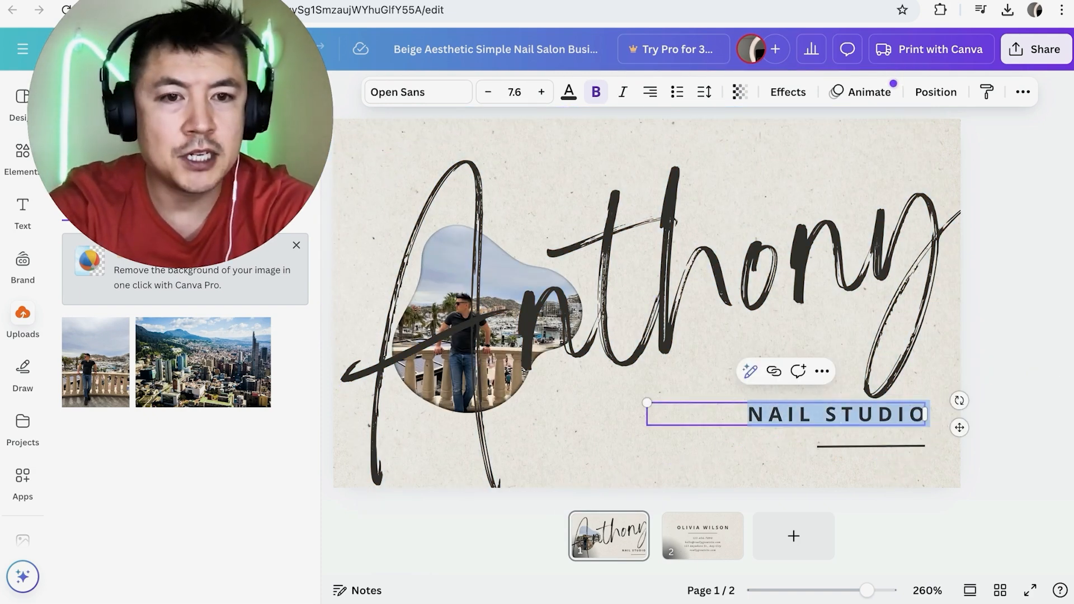
pyautogui.write('MAKE MONEY ANTHONY')
pyautogui.click(817, 469)
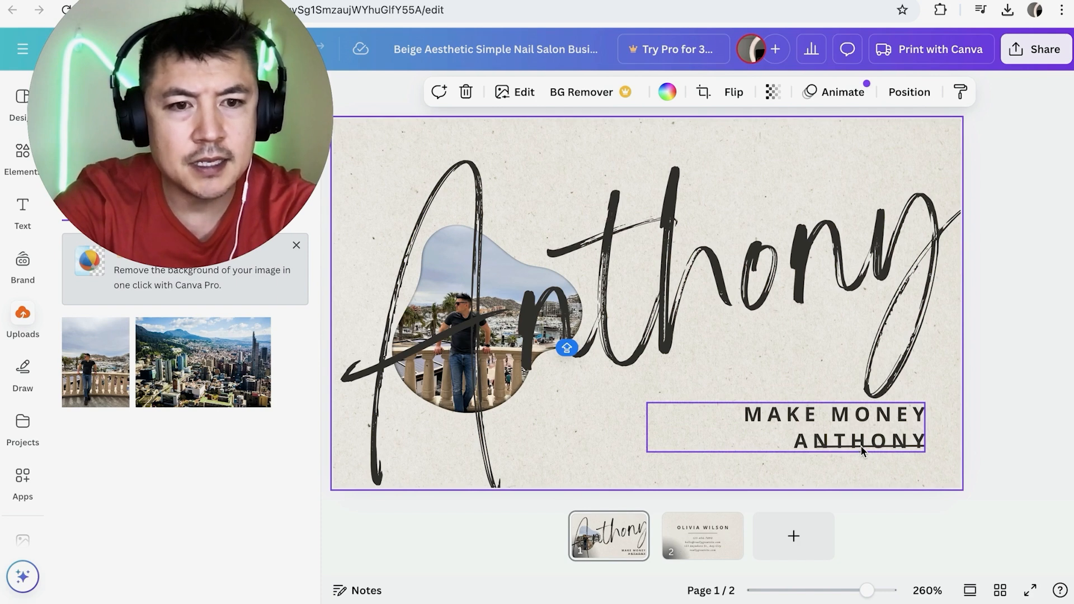
pyautogui.click(860, 447)
pyautogui.moveTo(859, 440); pyautogui.dragTo(858, 423)
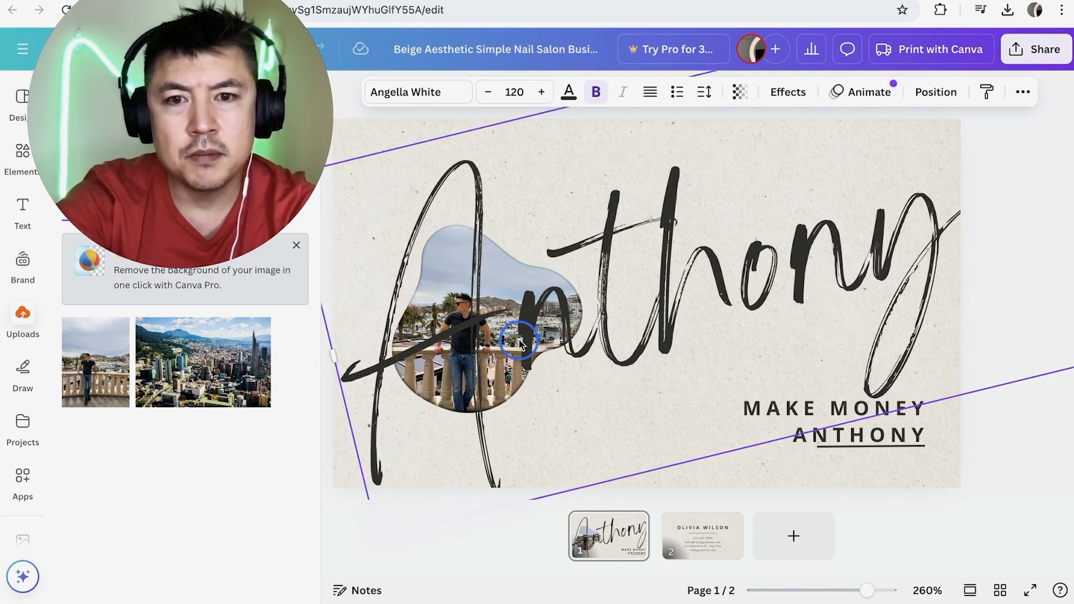
# Shift the blob-framed photo slightly up and left, and reposition the script name so its first letters overlap the photo.
pyautogui.moveTo(520, 343); pyautogui.dragTo(509, 323)
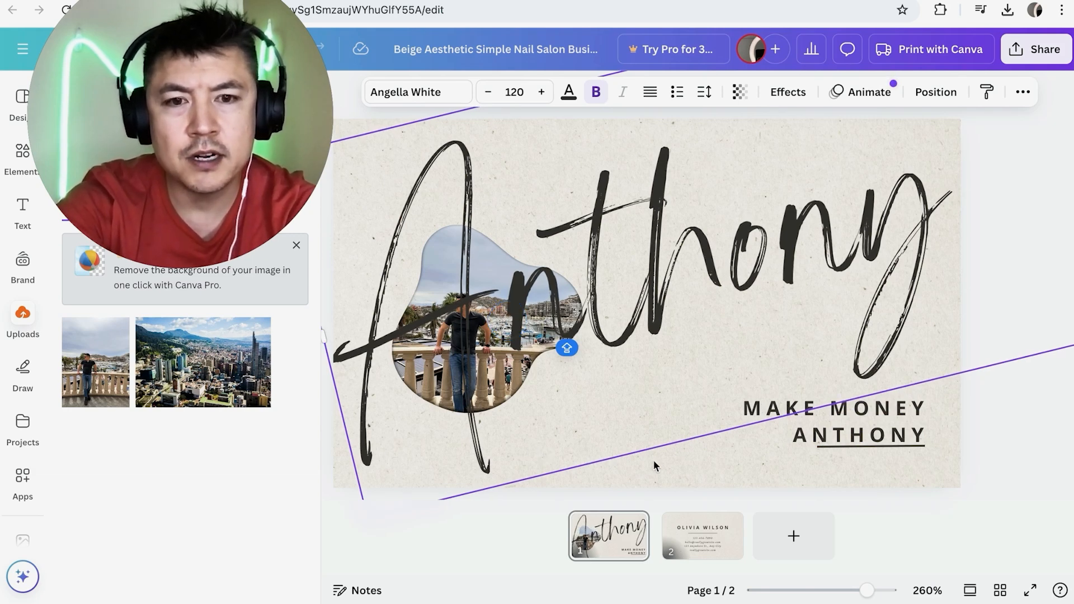
pyautogui.click(490, 309)
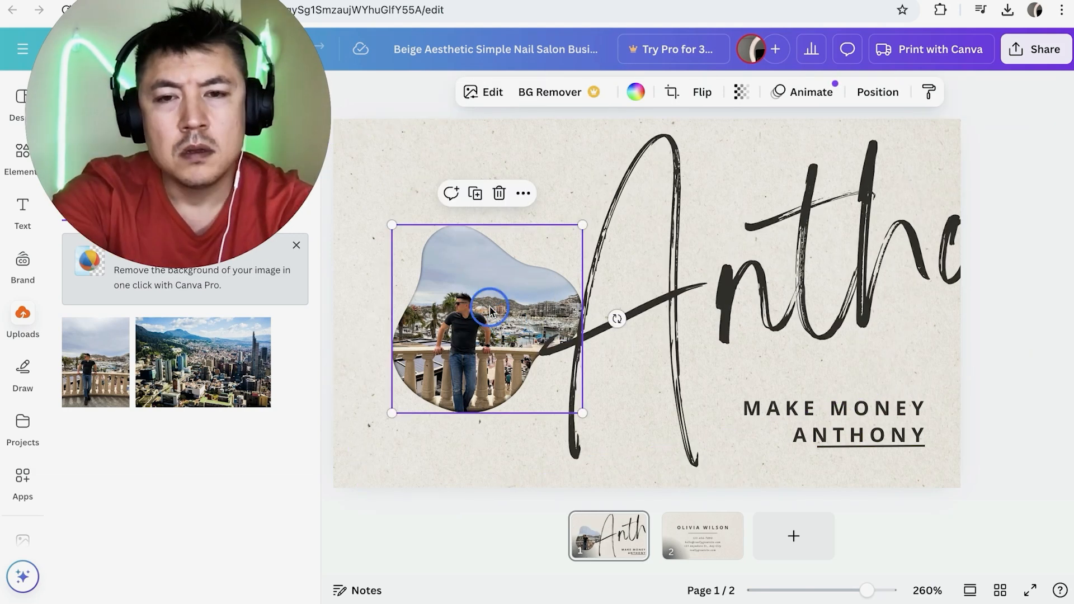
pyautogui.moveTo(489, 310); pyautogui.dragTo(477, 286)
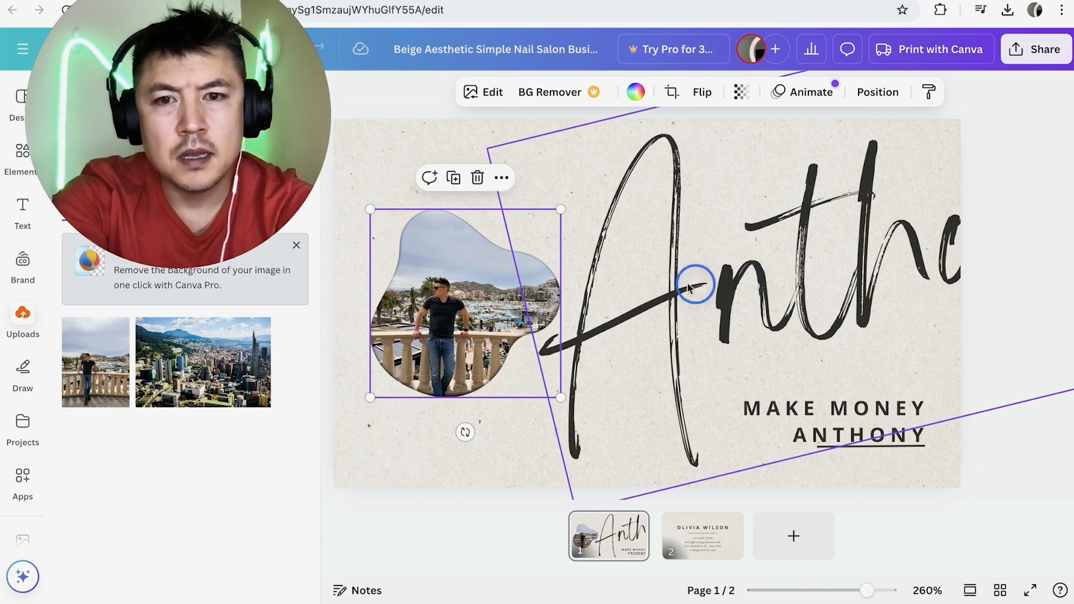
pyautogui.moveTo(696, 280); pyautogui.dragTo(562, 310)
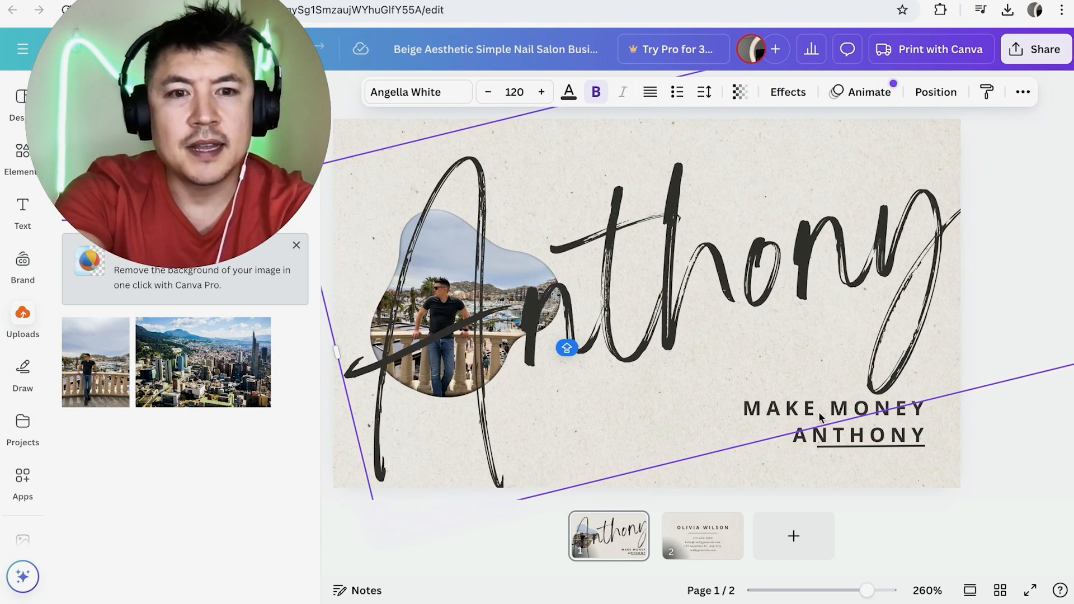
pyautogui.click(724, 388)
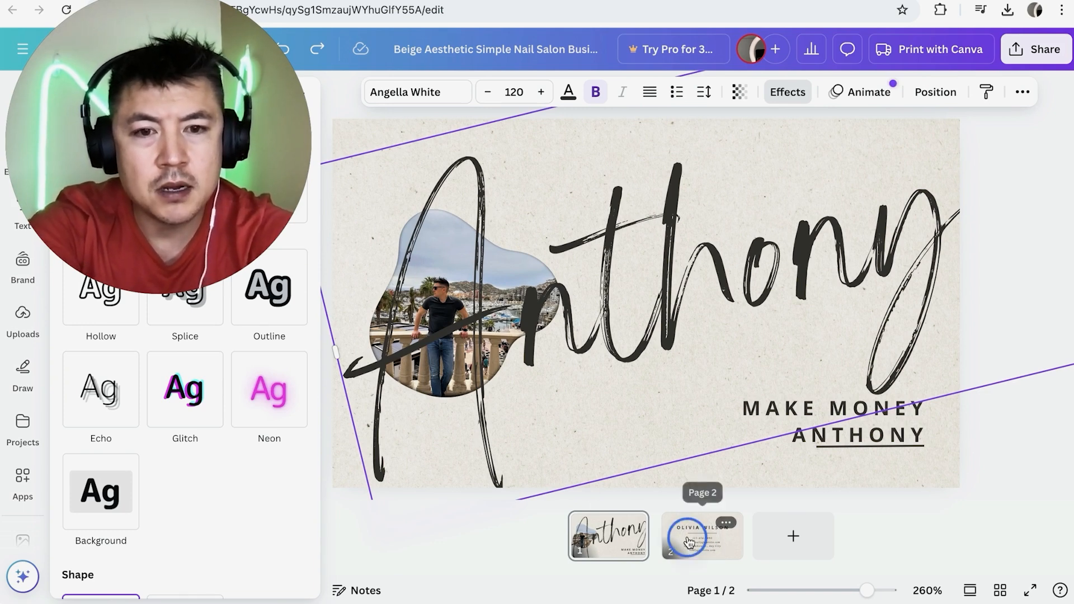
# Replace the second page's name heading with "MAKE MONEY ANTHONY" and move it up above the divider line.
pyautogui.click(687, 539)
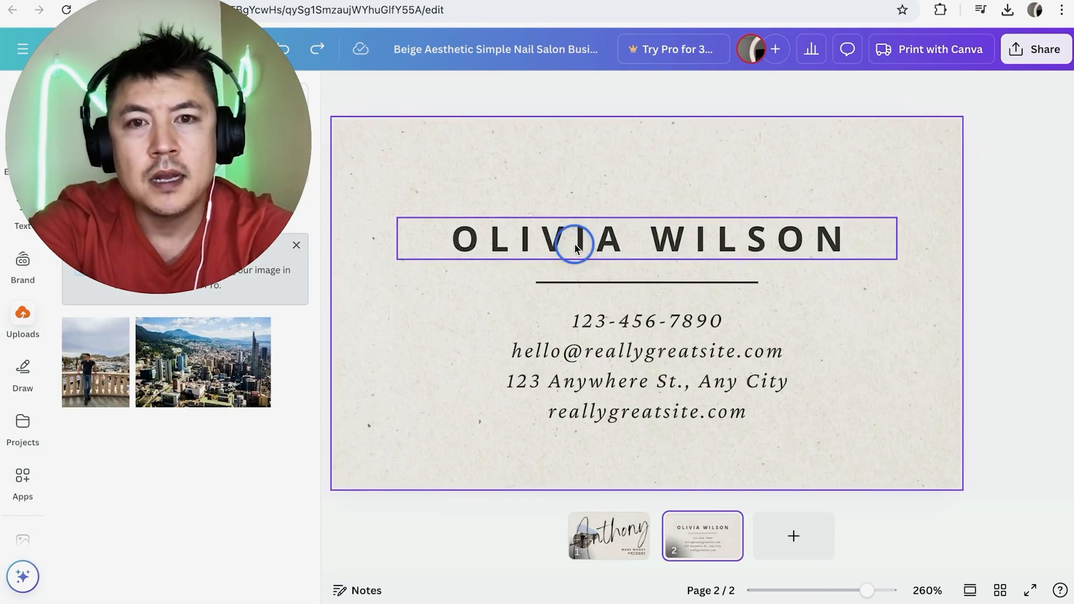
pyautogui.doubleClick(576, 246)
pyautogui.press('capslock')
pyautogui.write('MAKE MONEY ANTHONY')
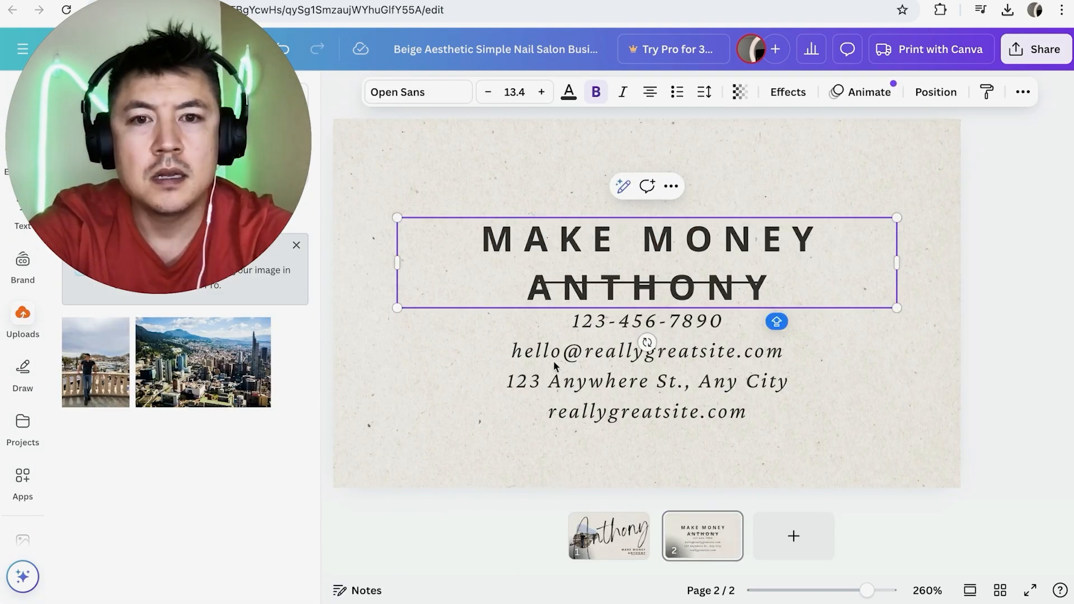
pyautogui.click(506, 370)
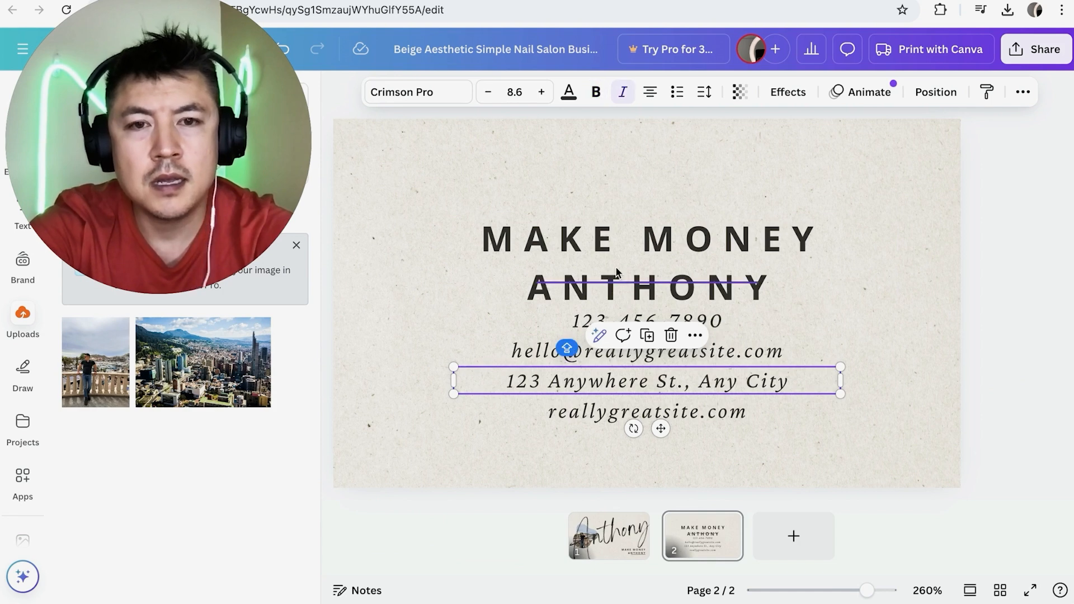
pyautogui.moveTo(628, 244); pyautogui.dragTo(650, 218)
pyautogui.click(422, 331)
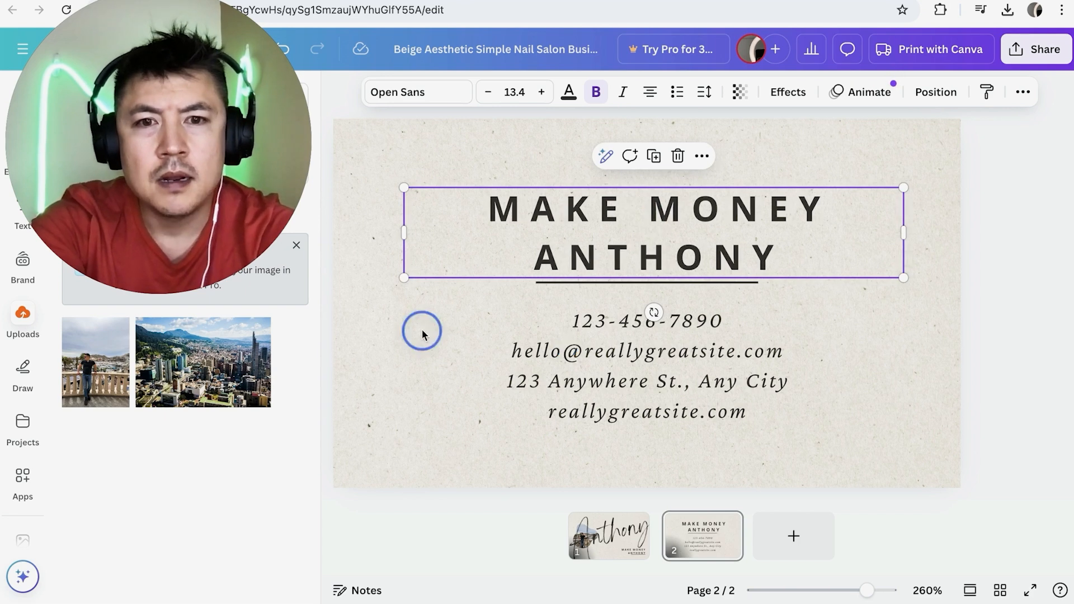
# Remove the phone number, street address and website lines from the second page.
pyautogui.doubleClick(624, 312)
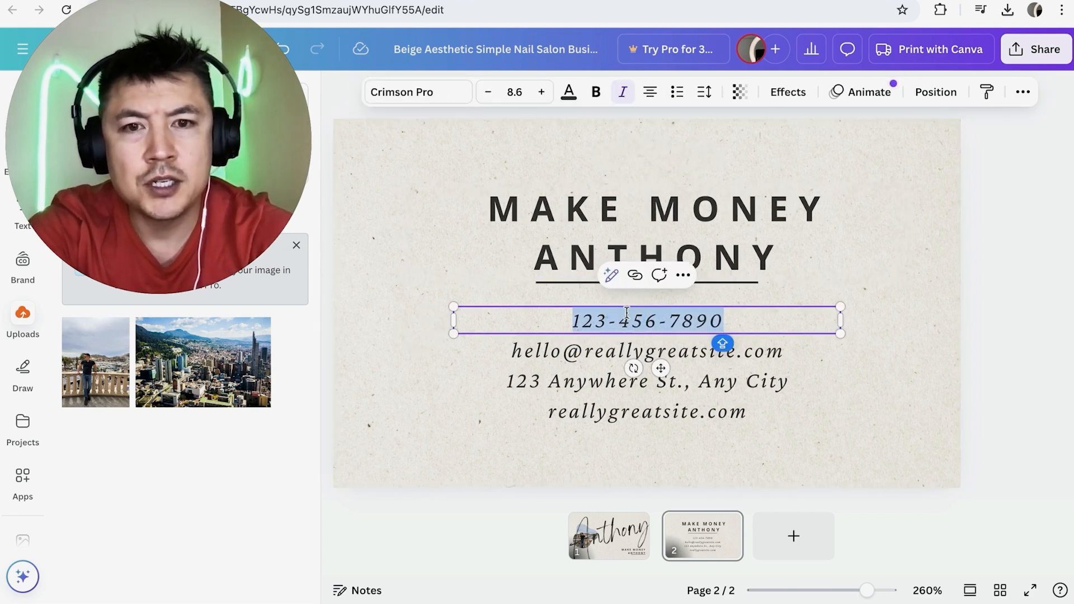
pyautogui.press('BackSpace')
pyautogui.click(458, 379)
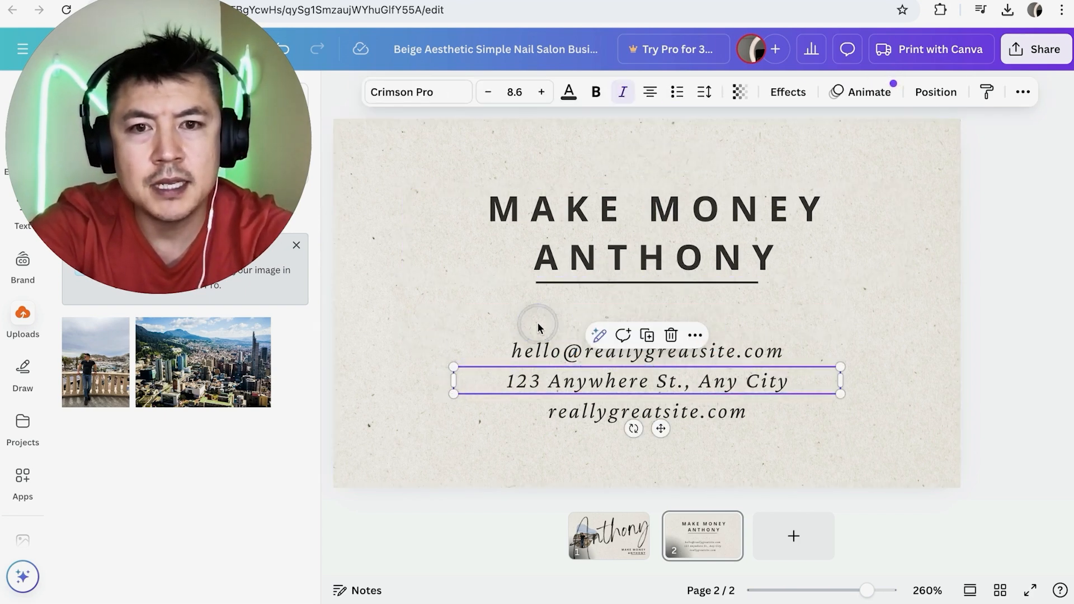
pyautogui.click(538, 322)
pyautogui.click(612, 380)
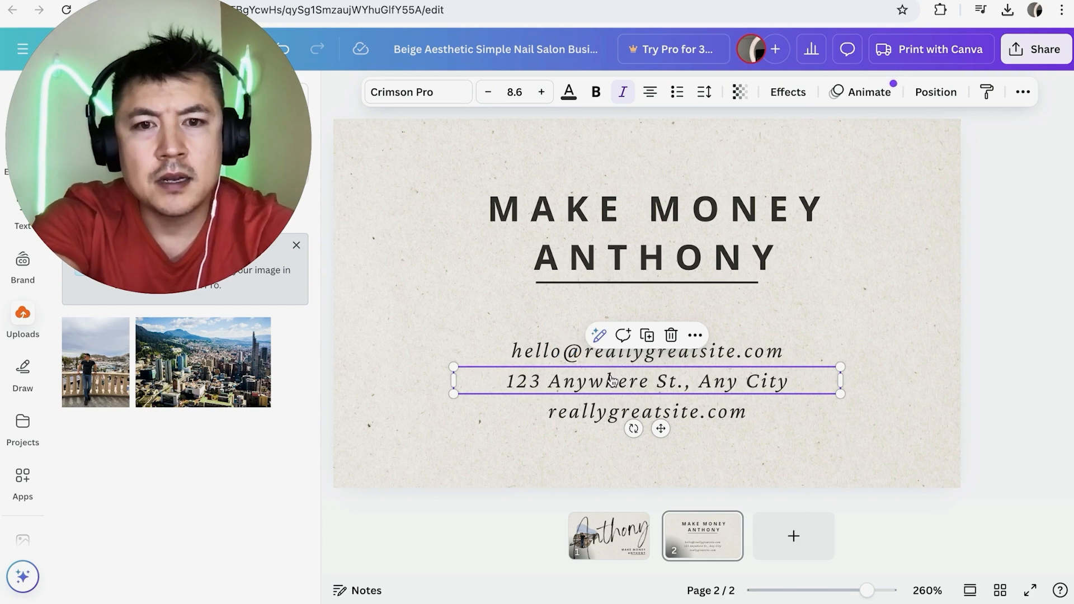
pyautogui.rightClick(611, 380)
pyautogui.click(671, 333)
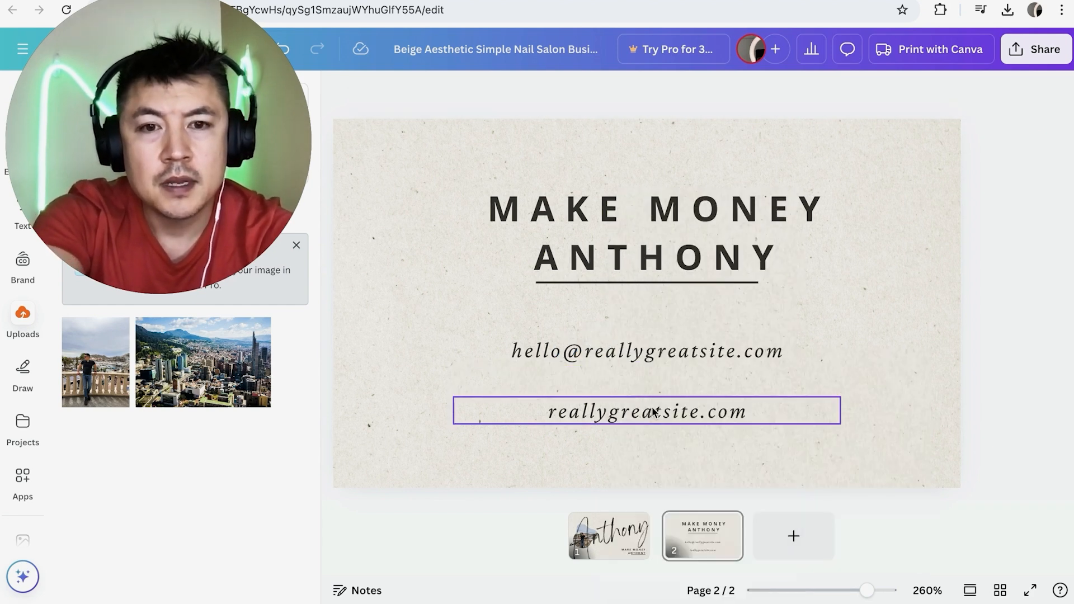
pyautogui.click(671, 367)
# Replace the second page's e-mail line with the quote “You miss every shot you don’t take!” and review both card pages.
pyautogui.doubleClick(638, 350)
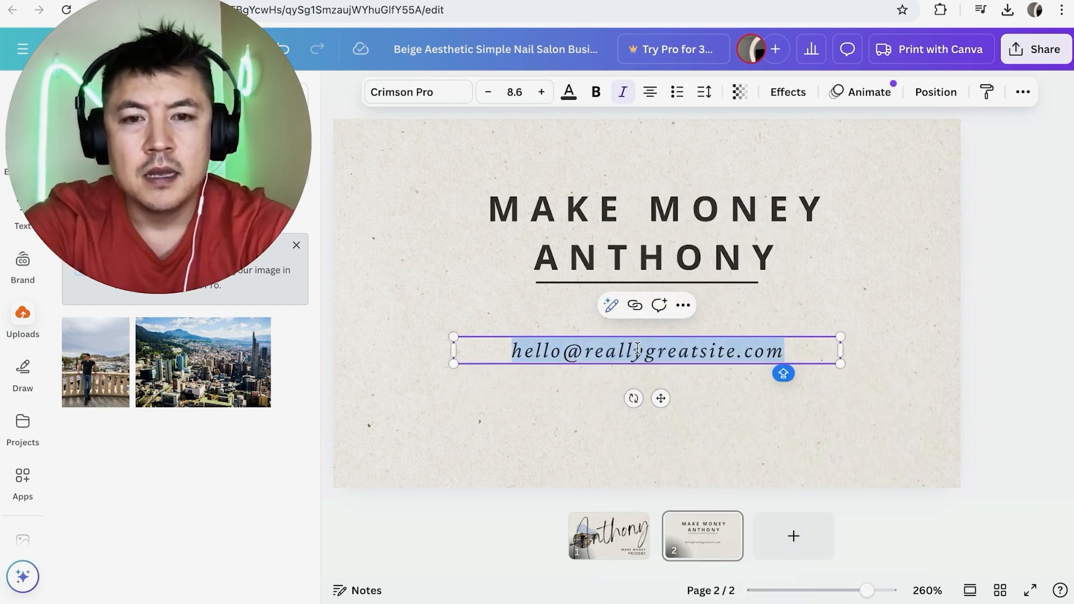
pyautogui.write('You miss every shot you don’t take!')
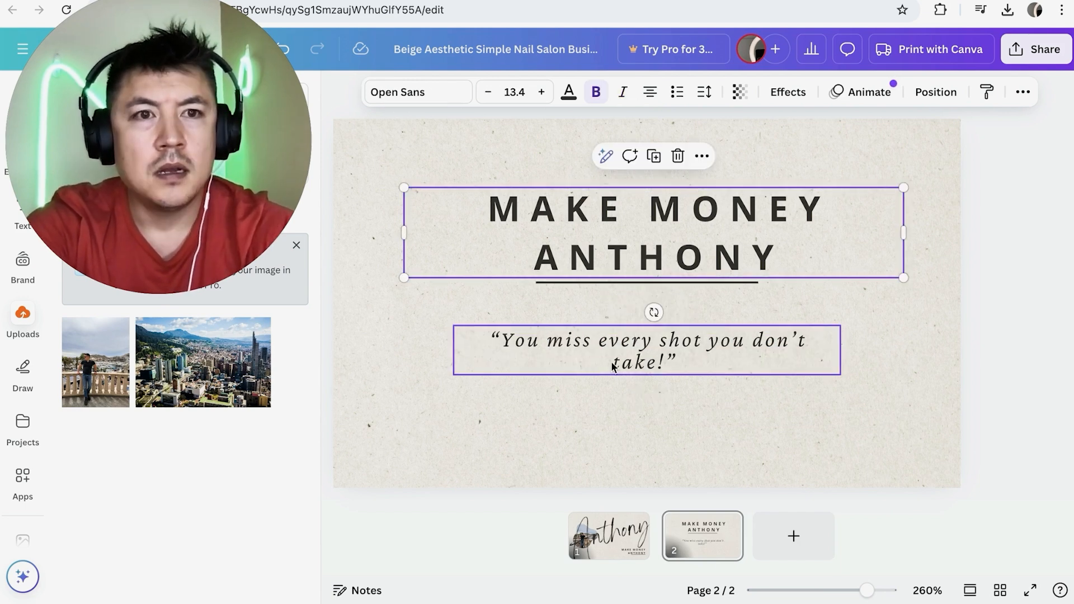
pyautogui.click(597, 532)
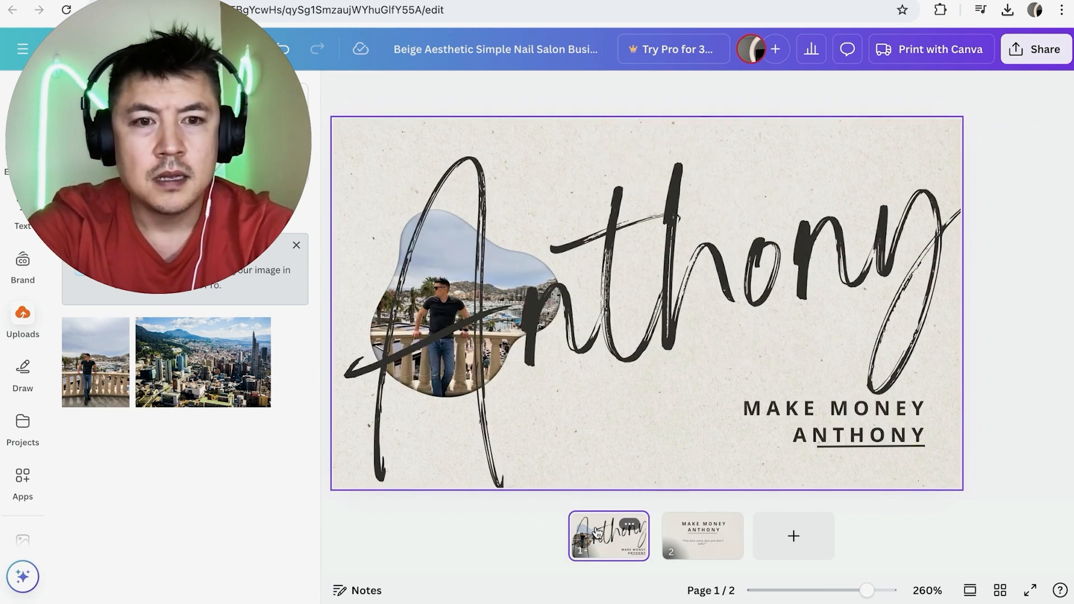
pyautogui.click(695, 536)
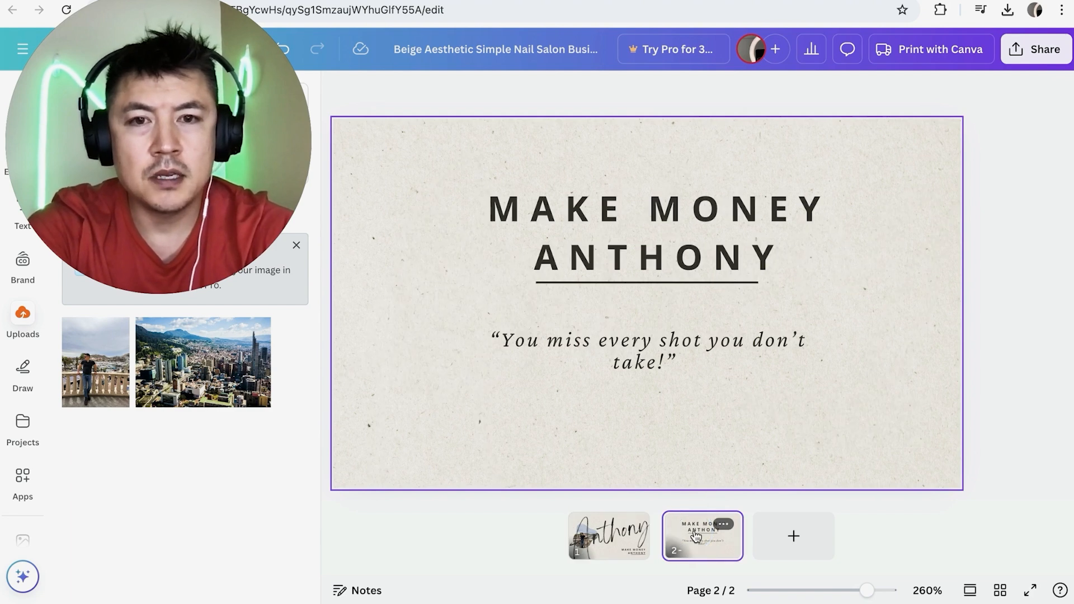
pyautogui.click(636, 534)
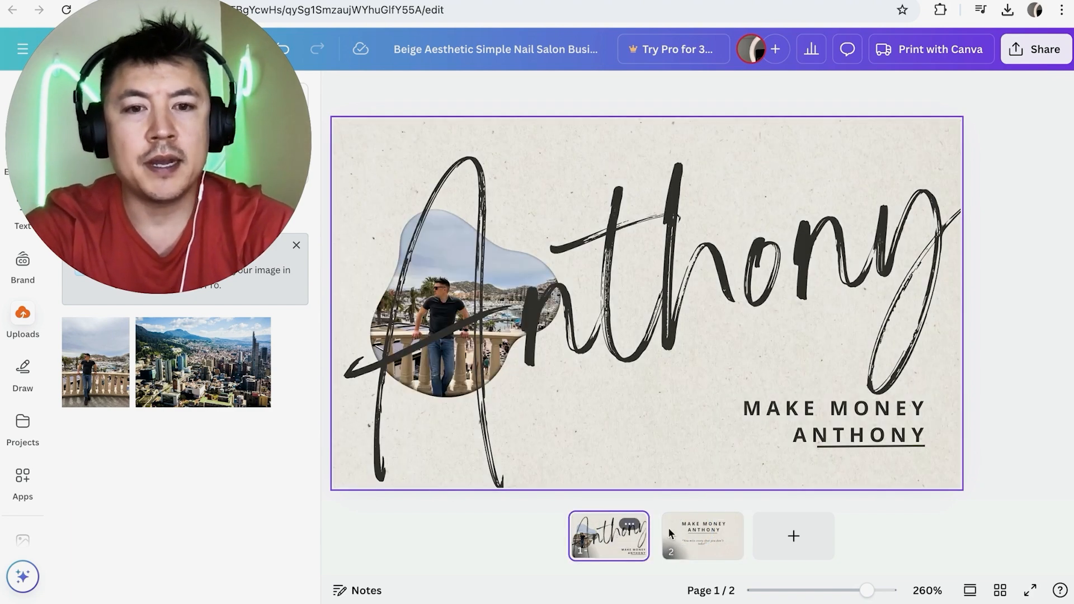
pyautogui.click(688, 545)
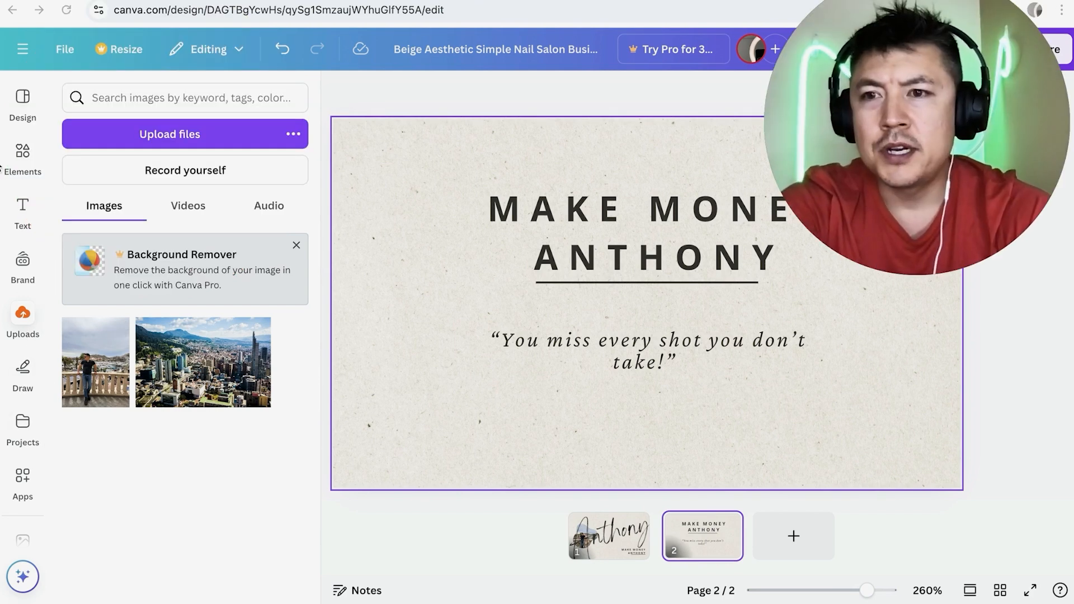
# Add a text box to the second page and move it to the card's lower-left corner.
pyautogui.click(25, 168)
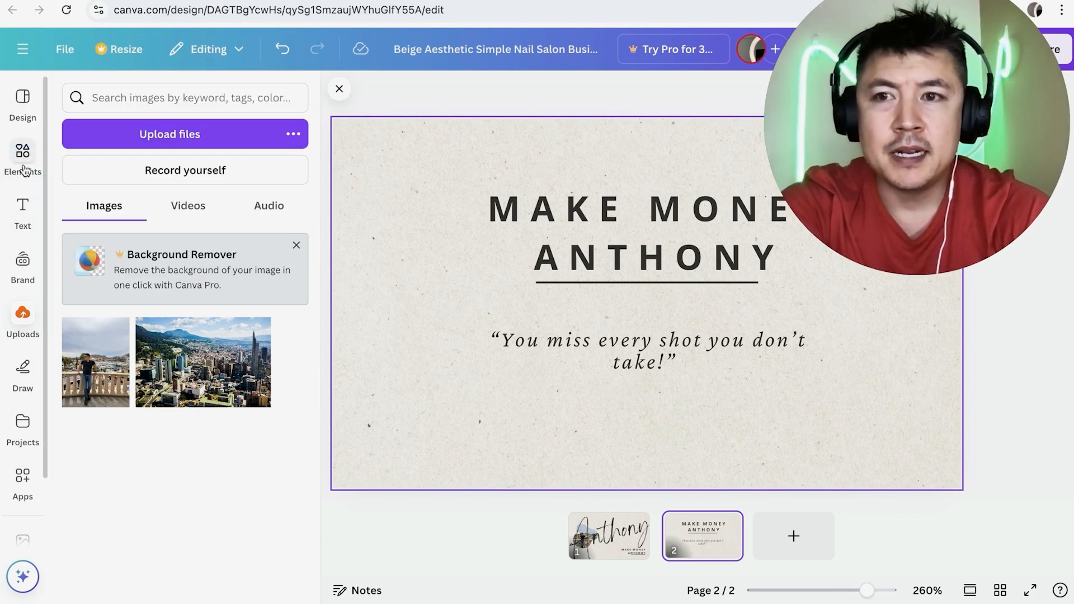
pyautogui.click(20, 207)
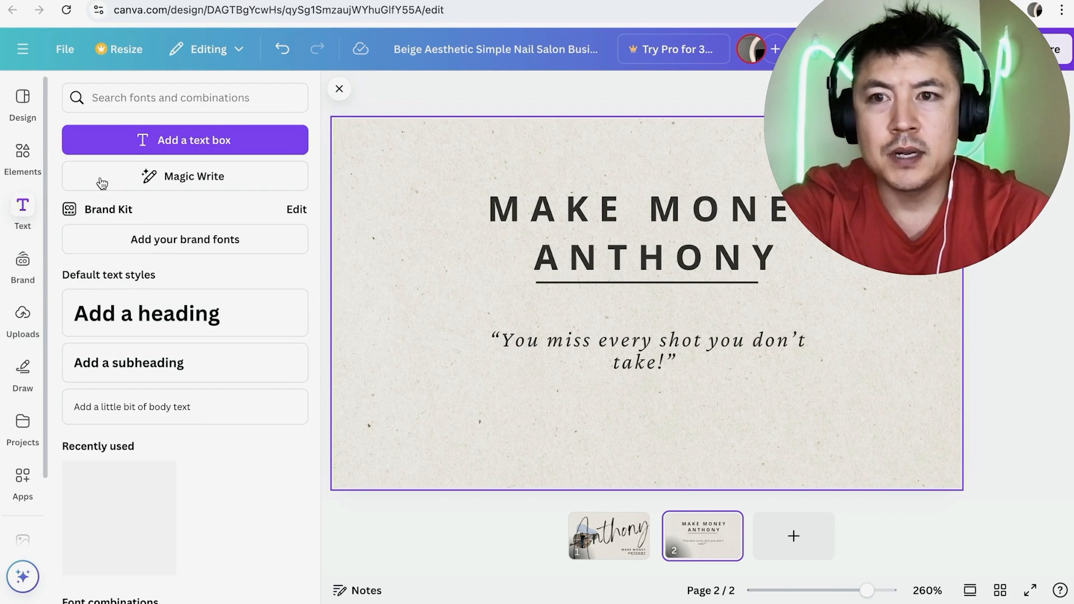
pyautogui.click(230, 141)
pyautogui.click(612, 298)
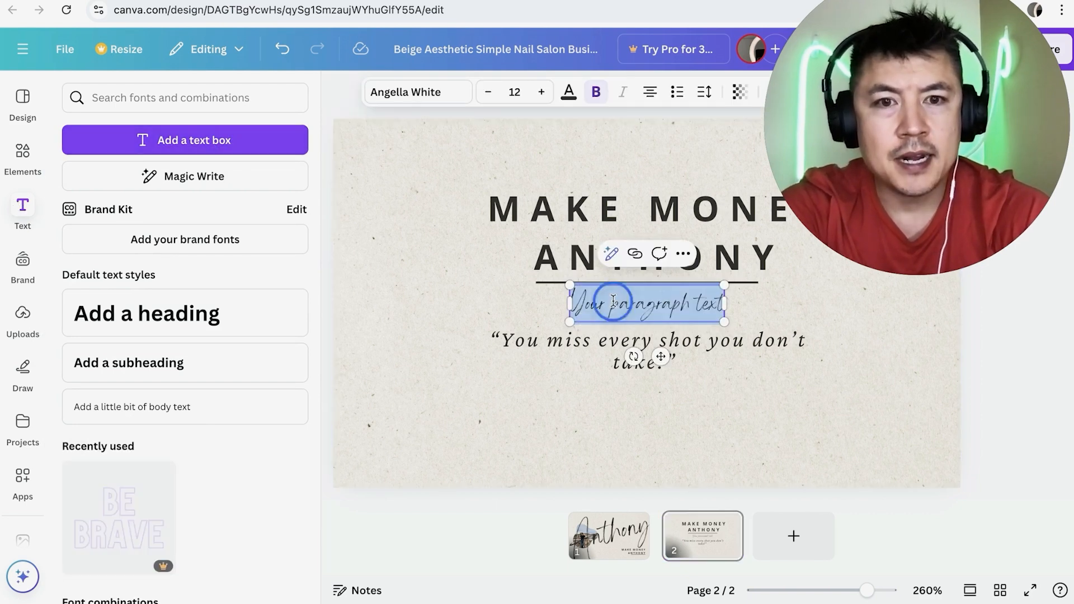
pyautogui.click(556, 386)
pyautogui.click(643, 297)
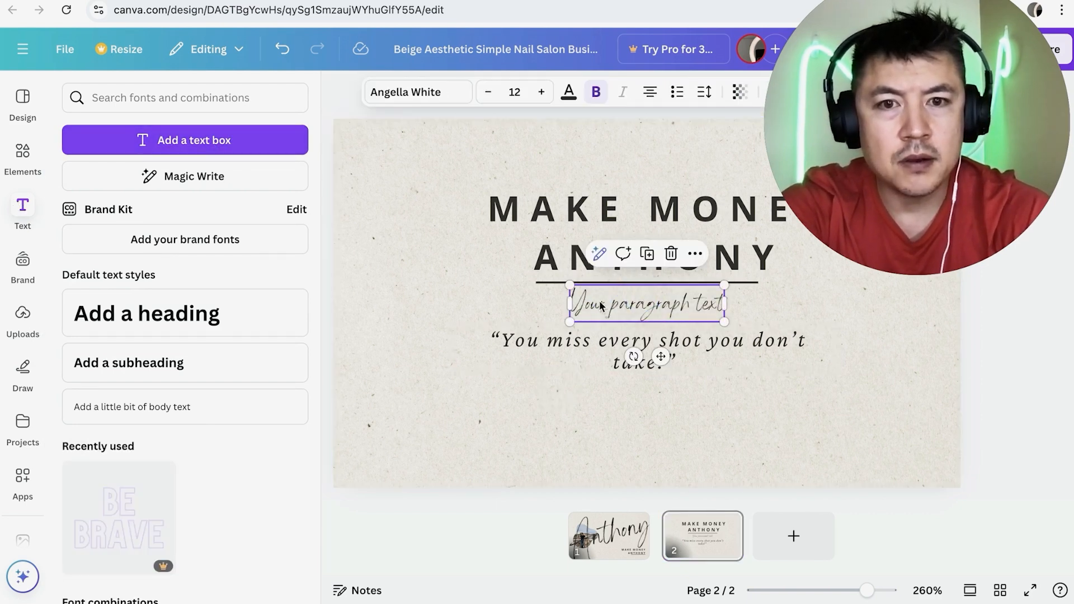
pyautogui.click(523, 302)
# Replace the placeholder in the new script text box with "Call me baby!".
pyautogui.doubleClick(445, 466)
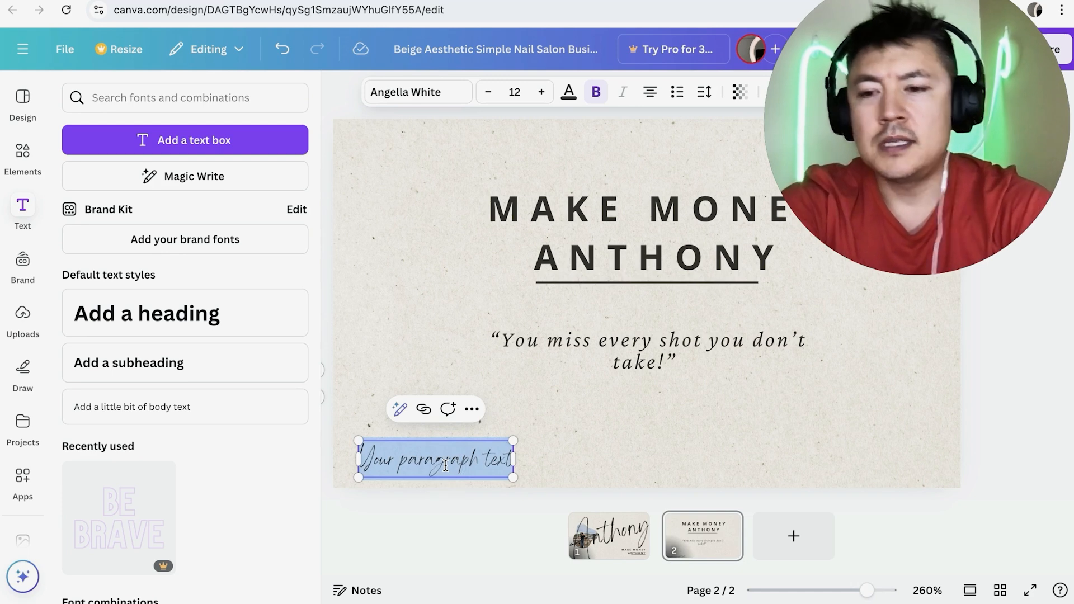
pyautogui.write('Call me baby!')
pyautogui.click(669, 458)
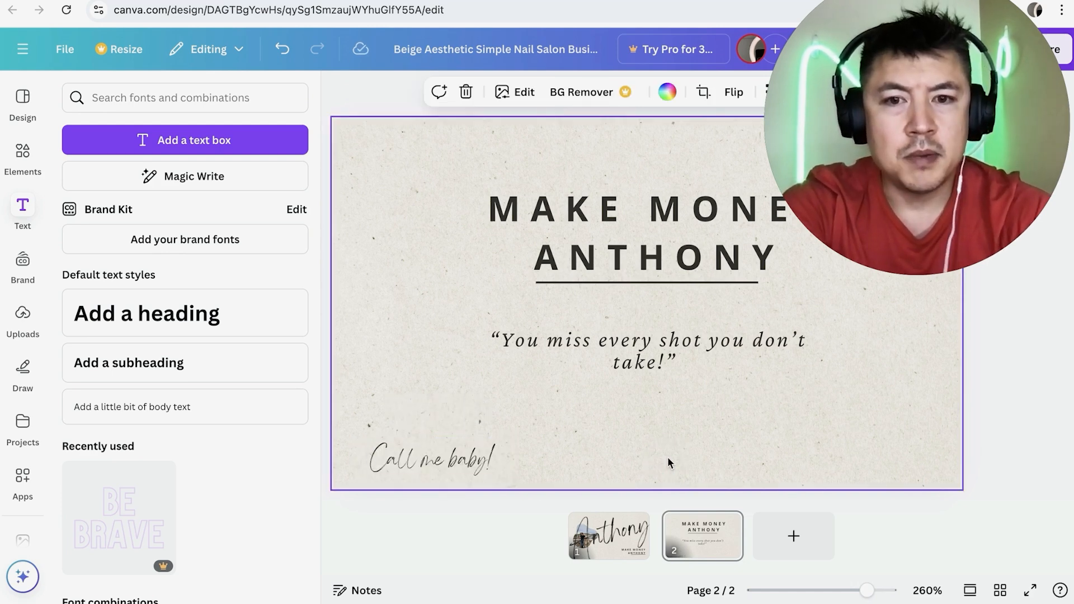
# Draw a freehand red marker stroke stepping down from beside the heading to the right of "Call me baby!".
pyautogui.click(23, 372)
pyautogui.moveTo(308, 242)
pyautogui.mouseDown()
pyautogui.moveTo(463, 448)
pyautogui.moveTo(464, 468)
pyautogui.mouseUp()
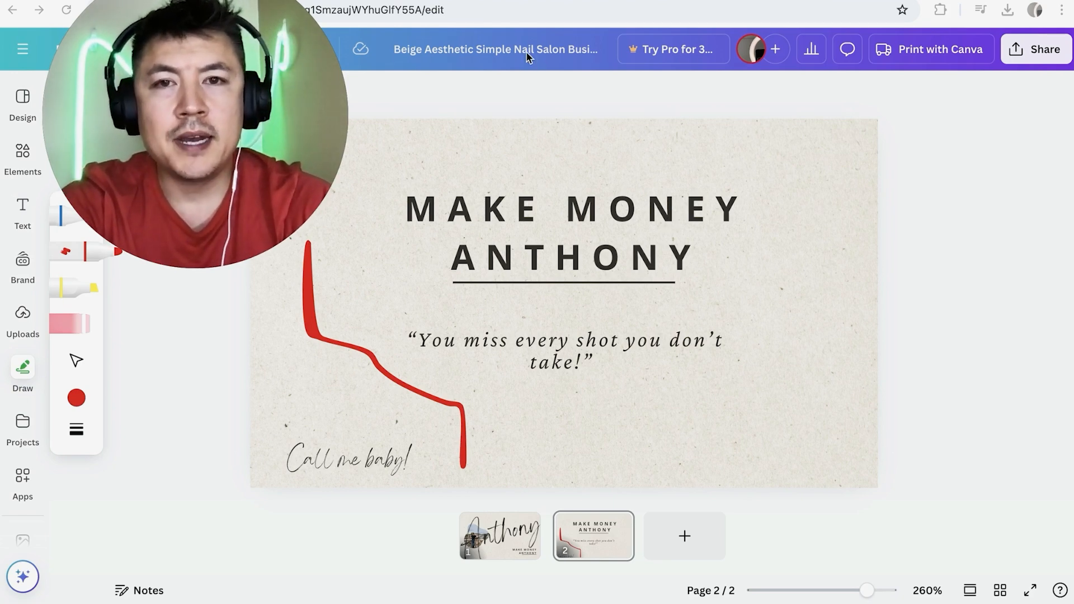
# Rename the design as "make money anthony business card".
pyautogui.click(486, 49)
pyautogui.write('ma')
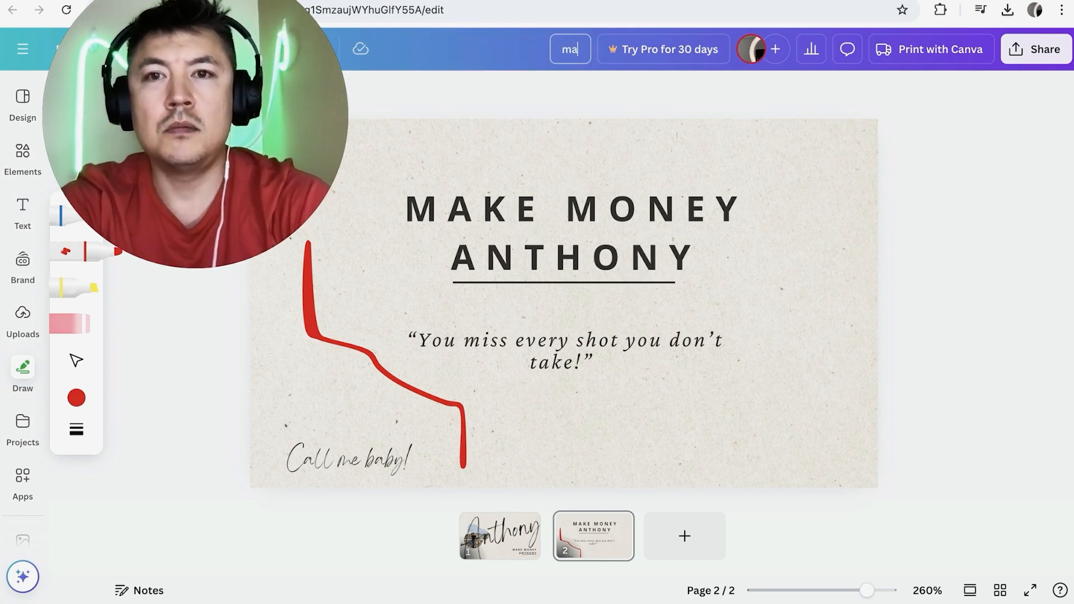
pyautogui.write('ke money anthony busines')
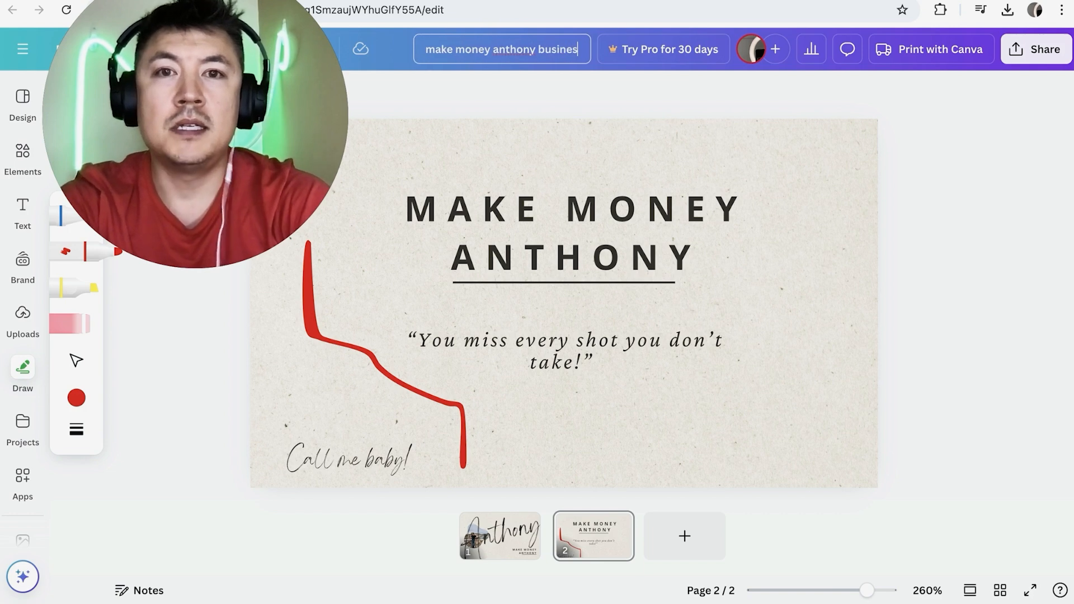
pyautogui.write('s card')
pyautogui.press('Return')
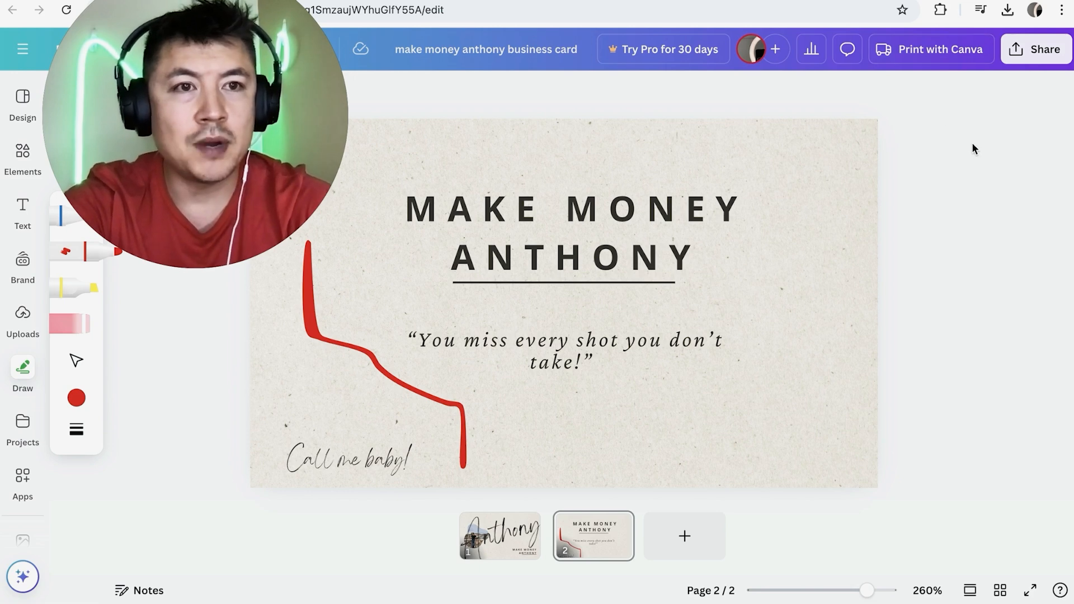
# Open the design's download settings and choose PNG as the file type.
pyautogui.click(1037, 49)
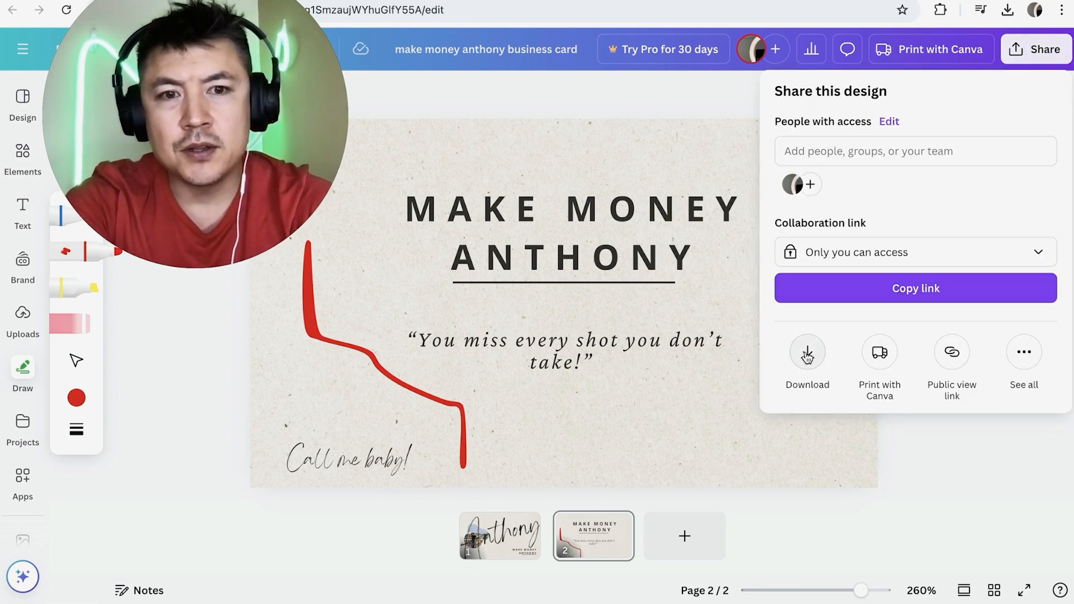
pyautogui.click(808, 353)
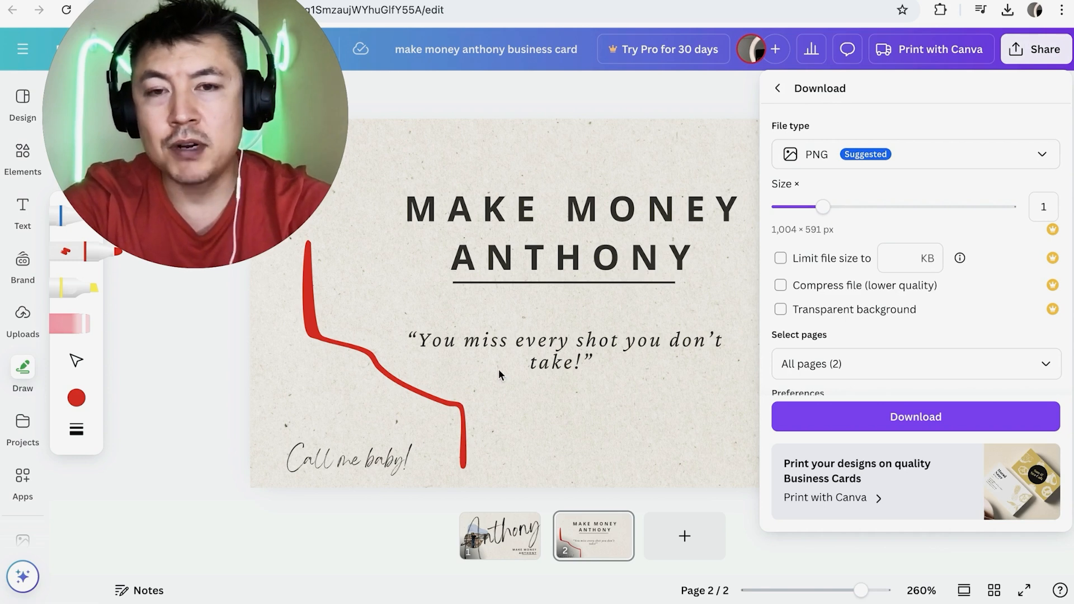
pyautogui.click(1042, 156)
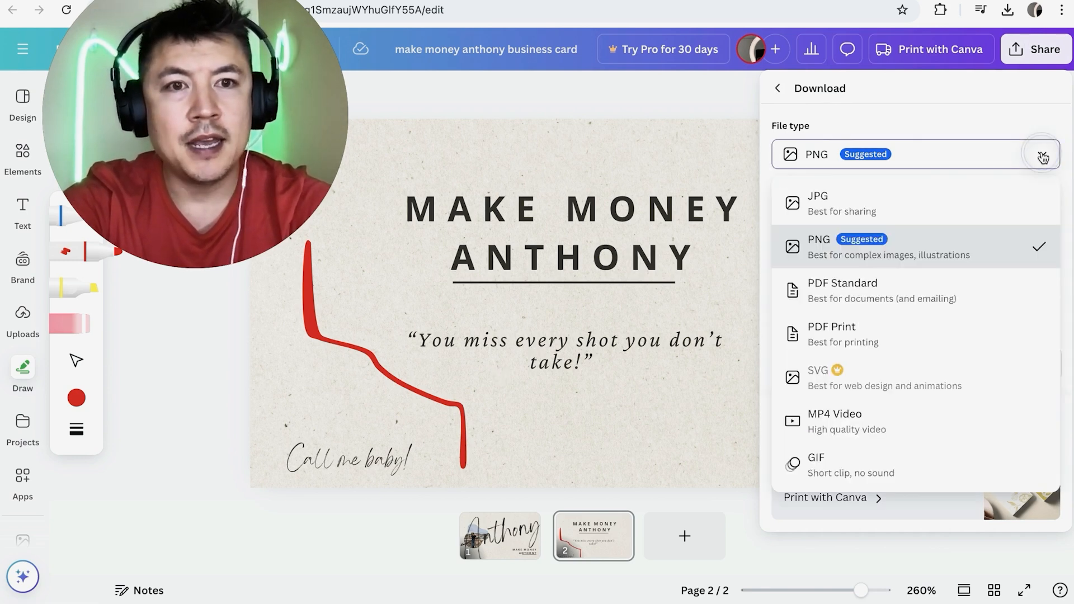
pyautogui.click(842, 247)
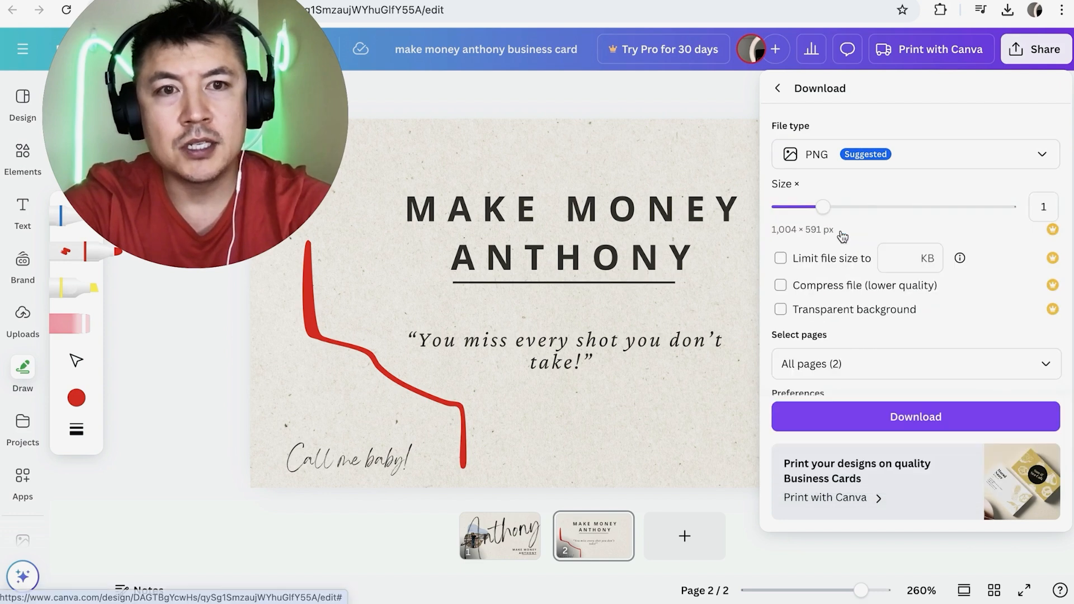